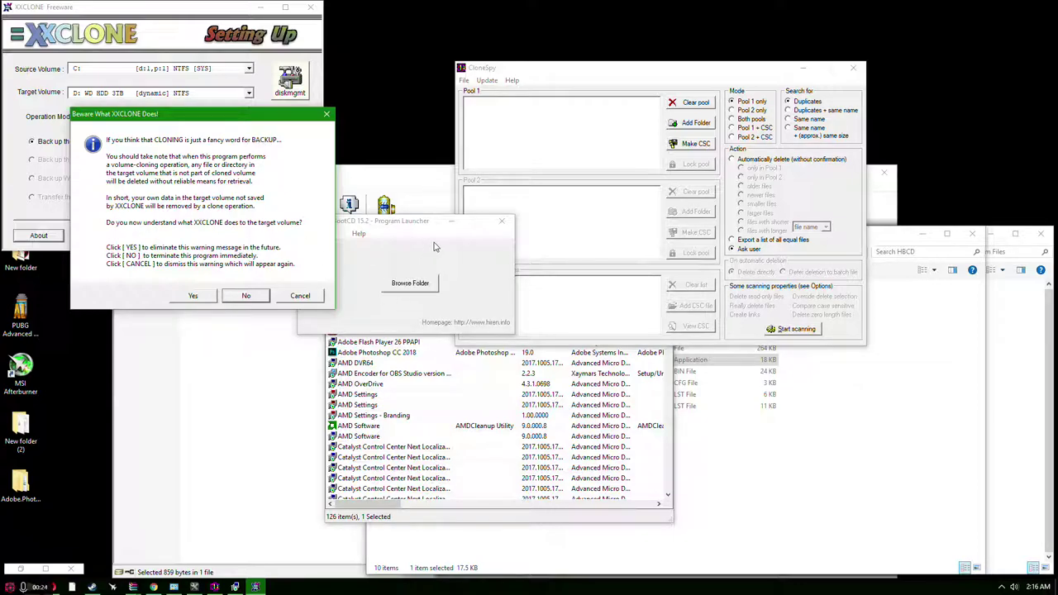
Move the XXCLONE warning aside and bring the Hiren's BootCD Program Launcher to the front.
{"action": "left_click_drag", "start_coordinate": [210, 116], "coordinate": [355, 165]}
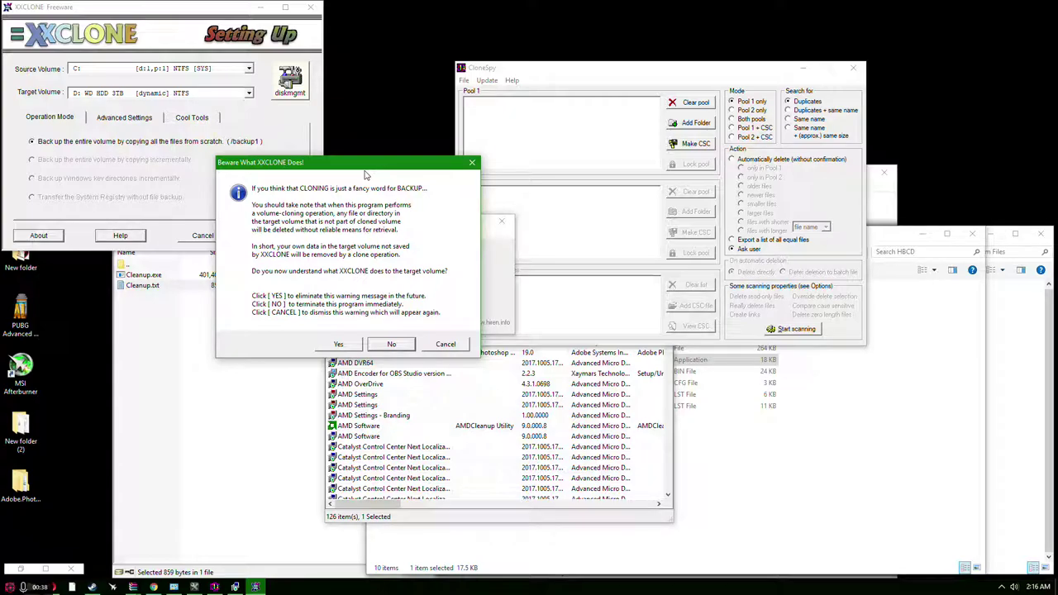
{"action": "left_click_drag", "start_coordinate": [372, 168], "coordinate": [354, 233]}
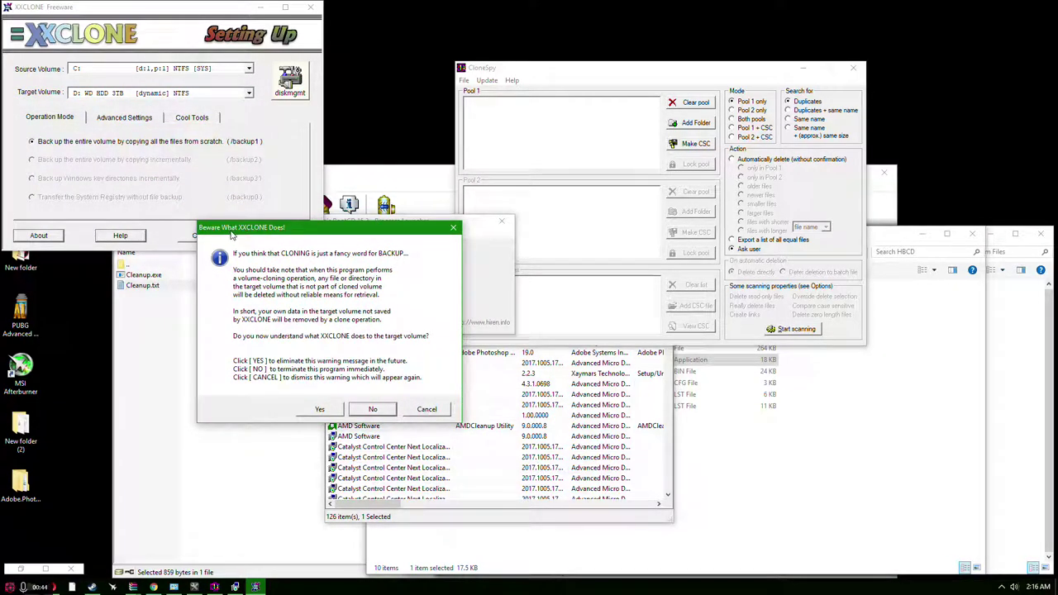
{"action": "left_click", "coordinate": [494, 305]}
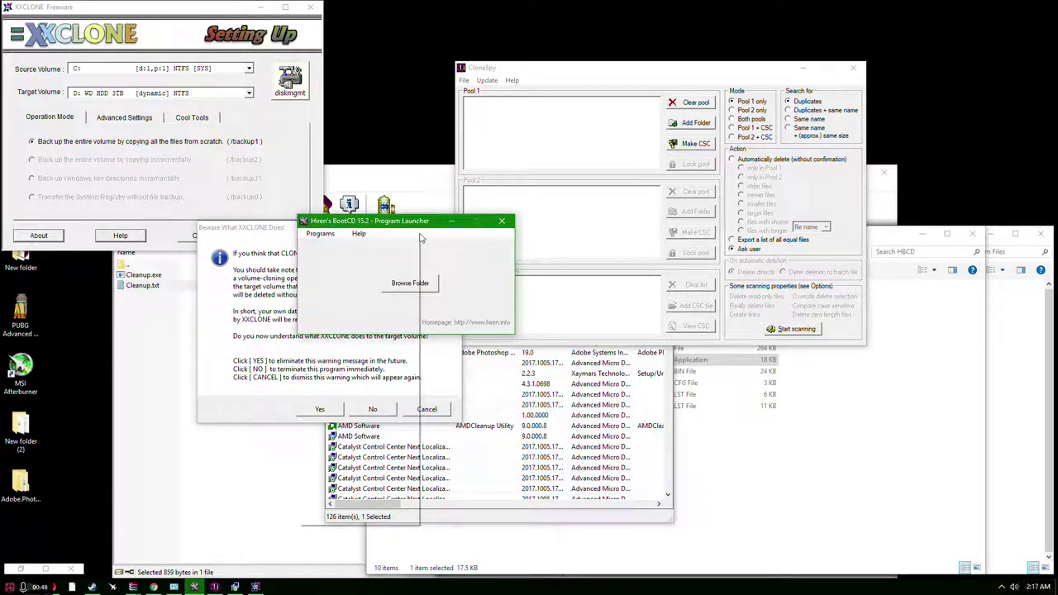
Launch CurrPorts from the launcher's Network tools, look through its list of open ports and close it.
{"action": "left_click", "coordinate": [320, 233]}
{"action": "mouse_move", "coordinate": [327, 258]}
{"action": "mouse_move", "coordinate": [452, 357]}
{"action": "mouse_move", "coordinate": [367, 299]}
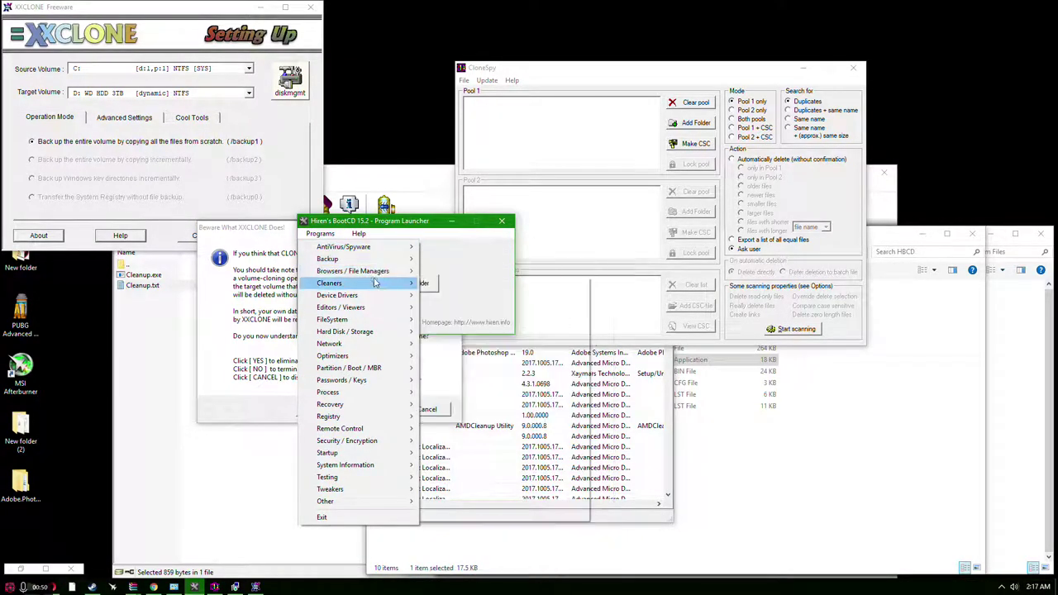
{"action": "mouse_move", "coordinate": [362, 337]}
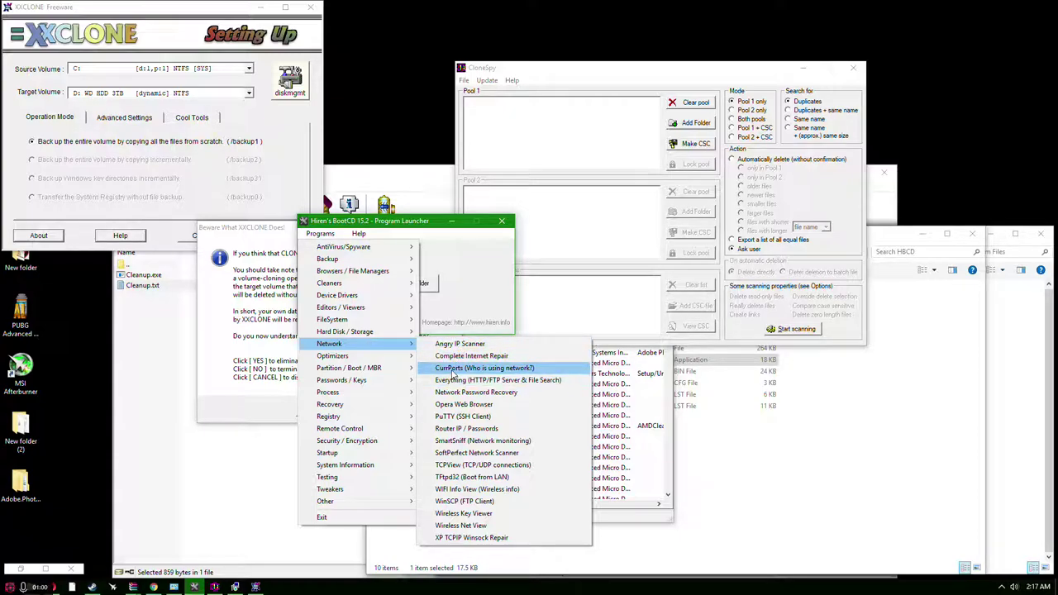
{"action": "left_click", "coordinate": [453, 370]}
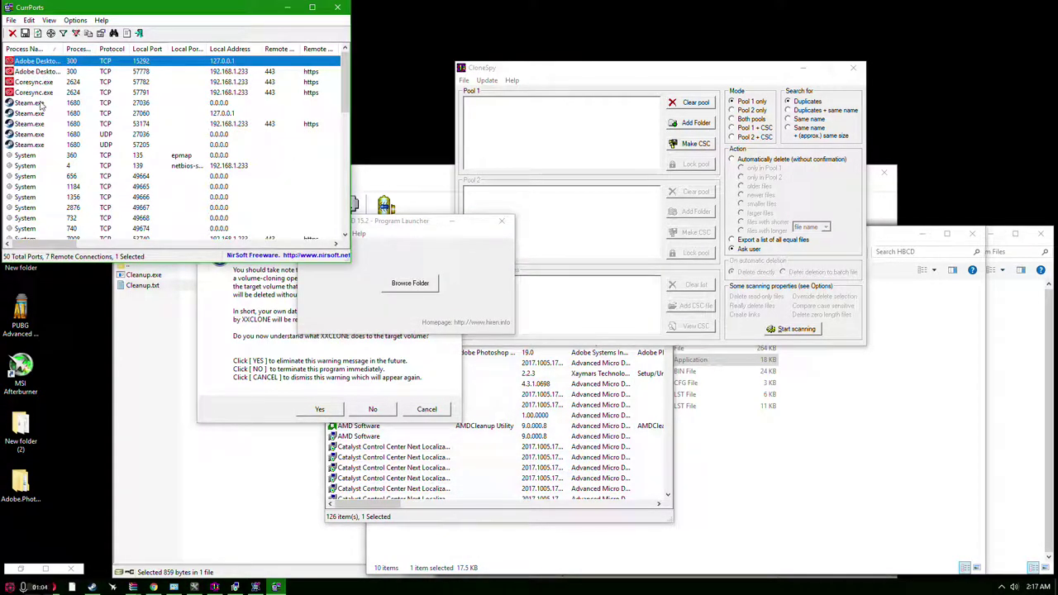
{"action": "scroll", "coordinate": [50, 96], "scroll_direction": "down", "scroll_amount": 4}
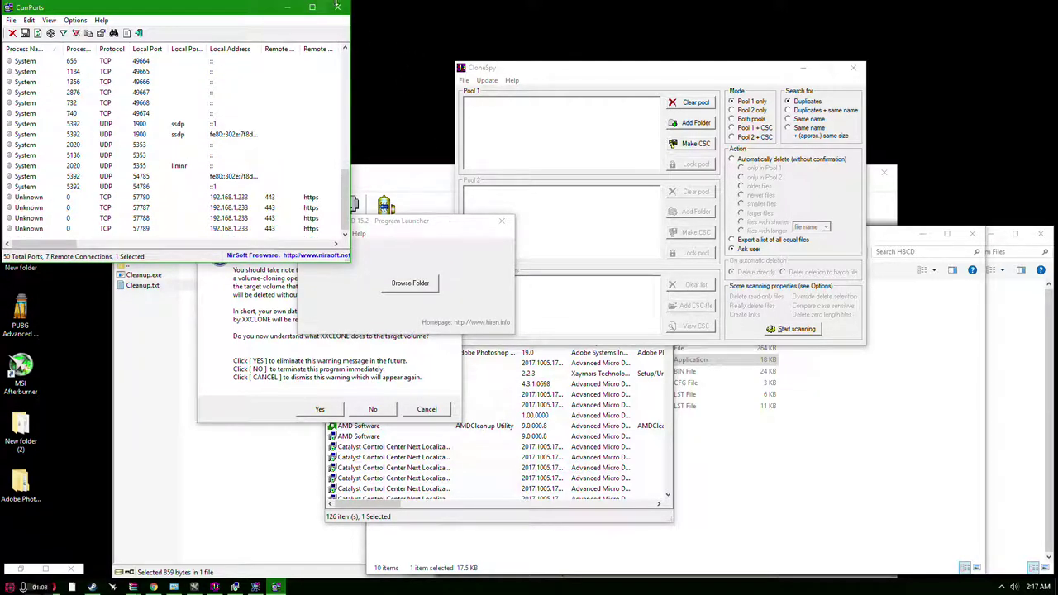
{"action": "left_click", "coordinate": [337, 7]}
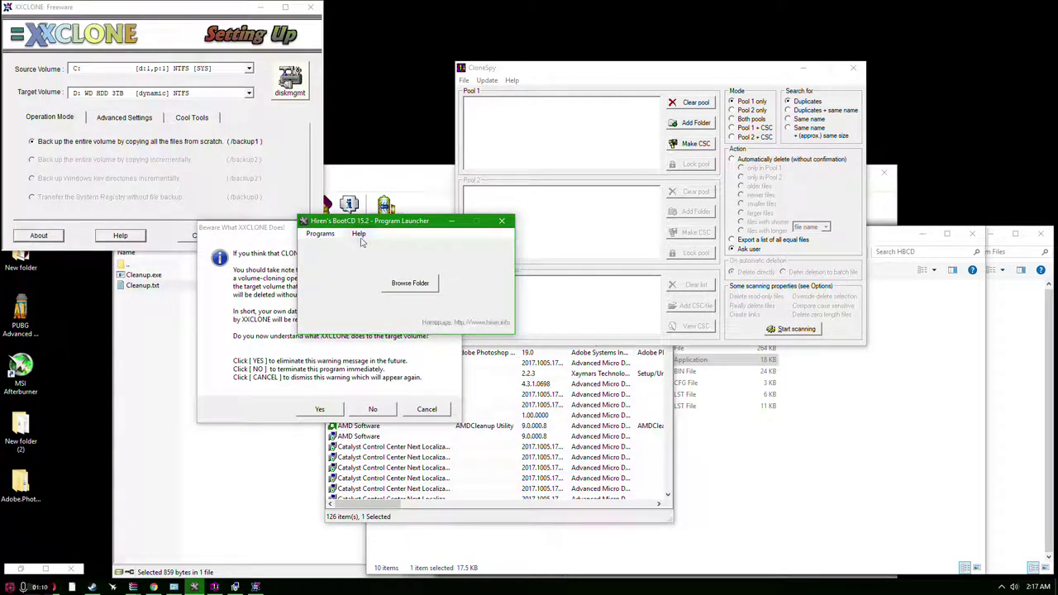
Try to launch Registry Editor PE from the launcher's Registry tools.
{"action": "left_click", "coordinate": [321, 234]}
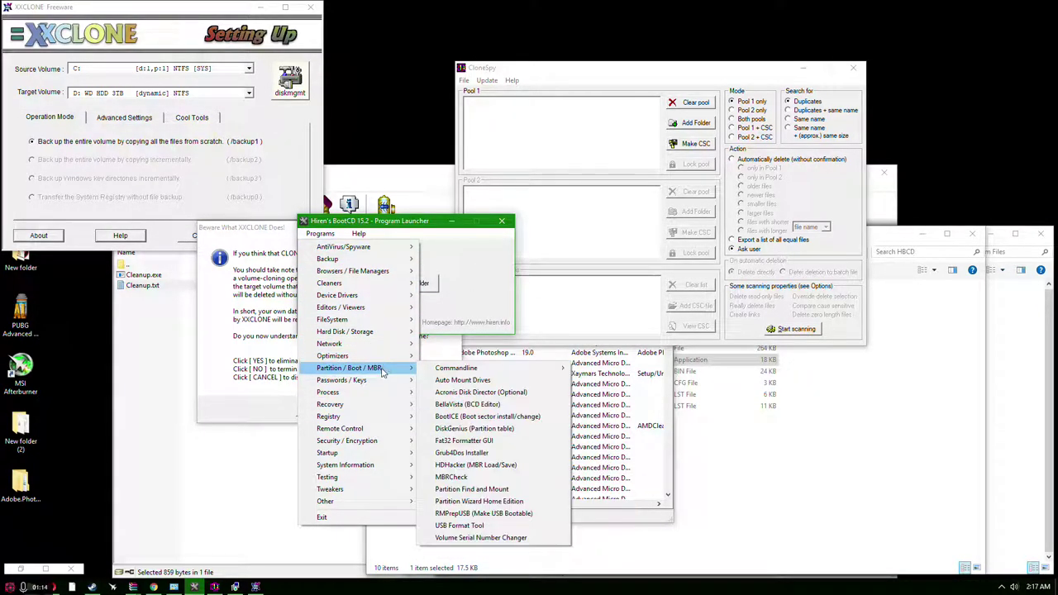
{"action": "mouse_move", "coordinate": [382, 369]}
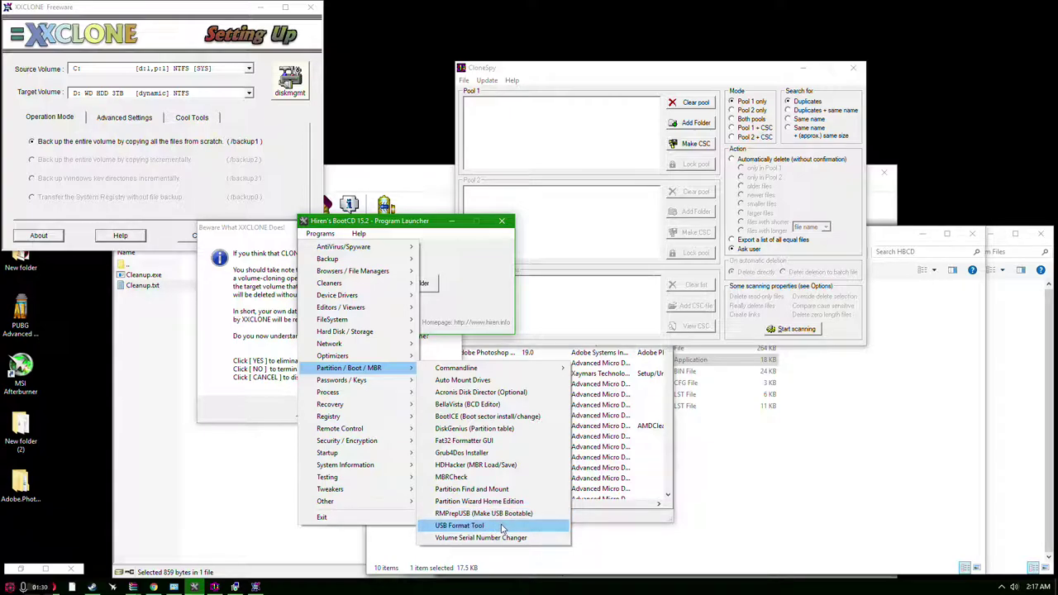
{"action": "mouse_move", "coordinate": [346, 444]}
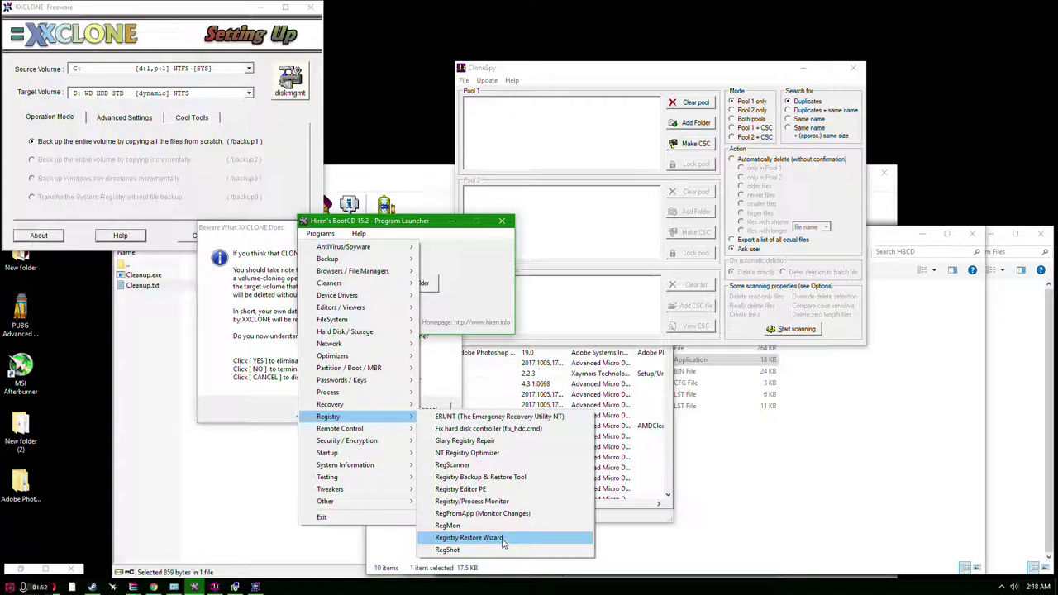
{"action": "left_click", "coordinate": [486, 489]}
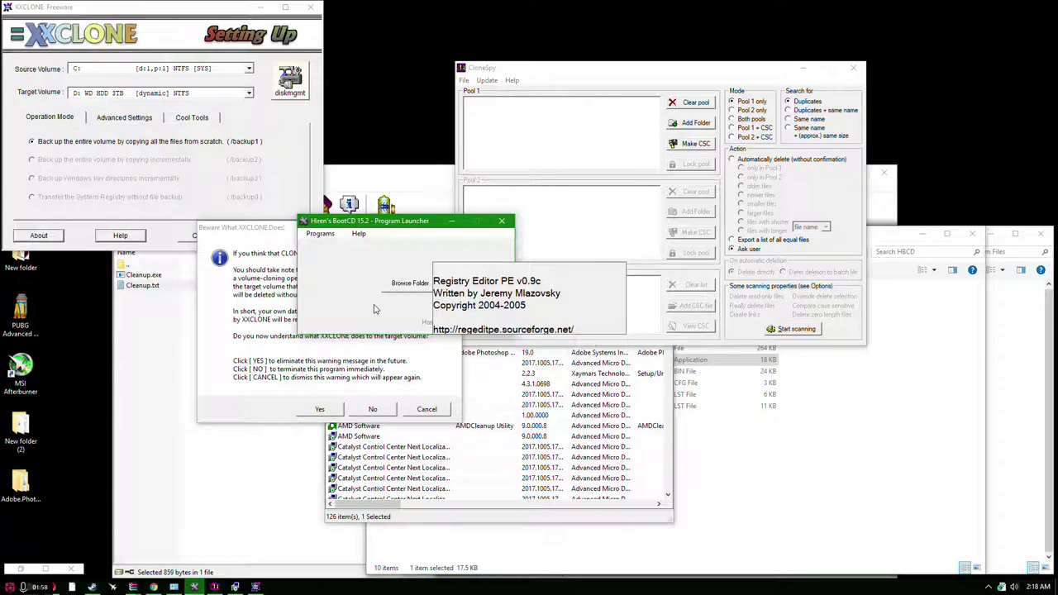
{"action": "left_click_drag", "start_coordinate": [420, 223], "coordinate": [347, 258]}
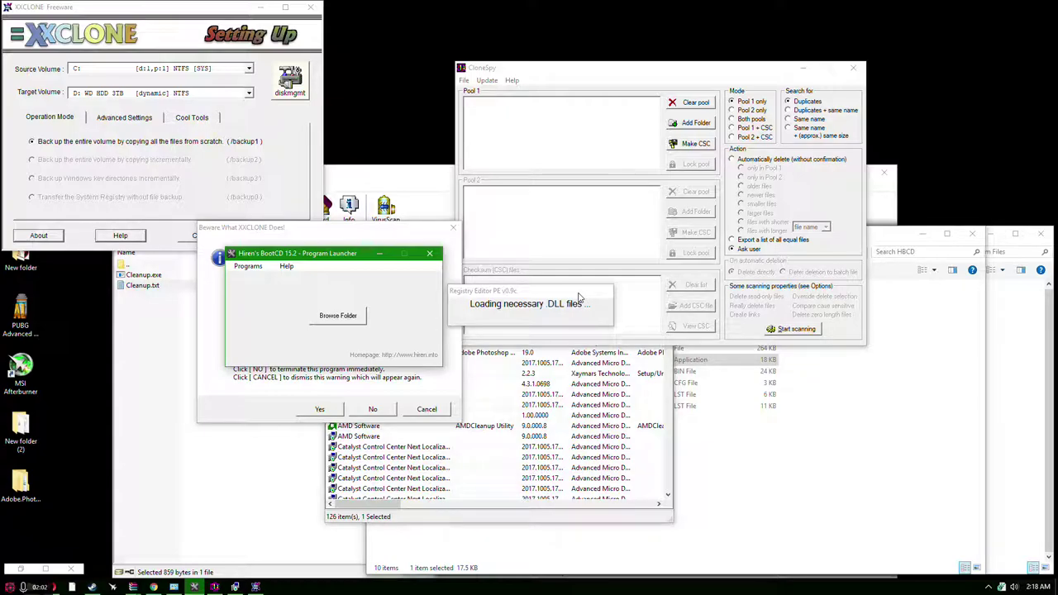
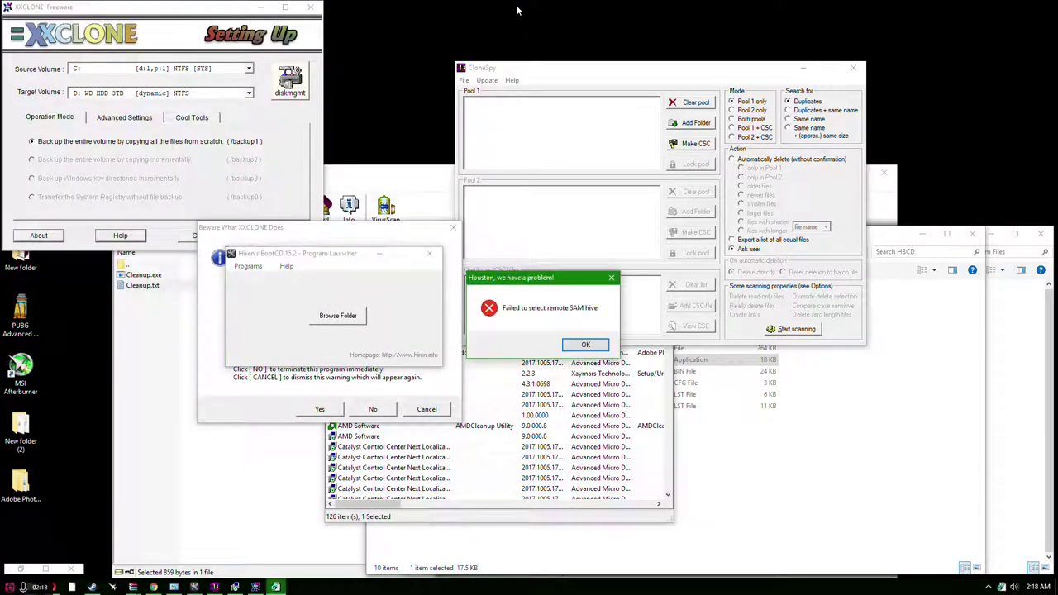
{"action": "left_click", "coordinate": [585, 344]}
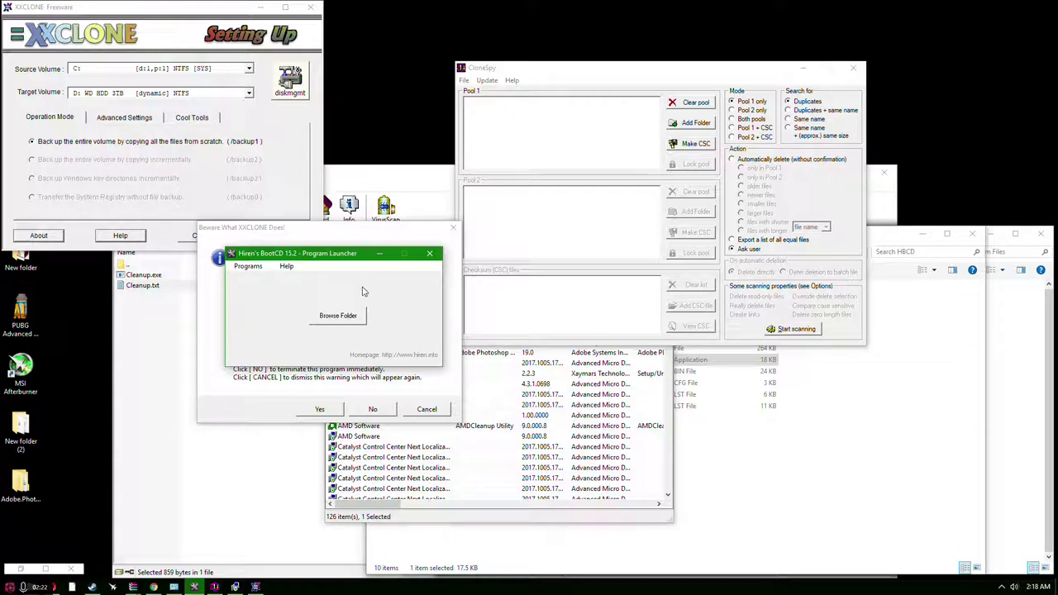
Answer No to the XXCLONE cloning warning to terminate the program.
{"action": "left_click", "coordinate": [238, 227]}
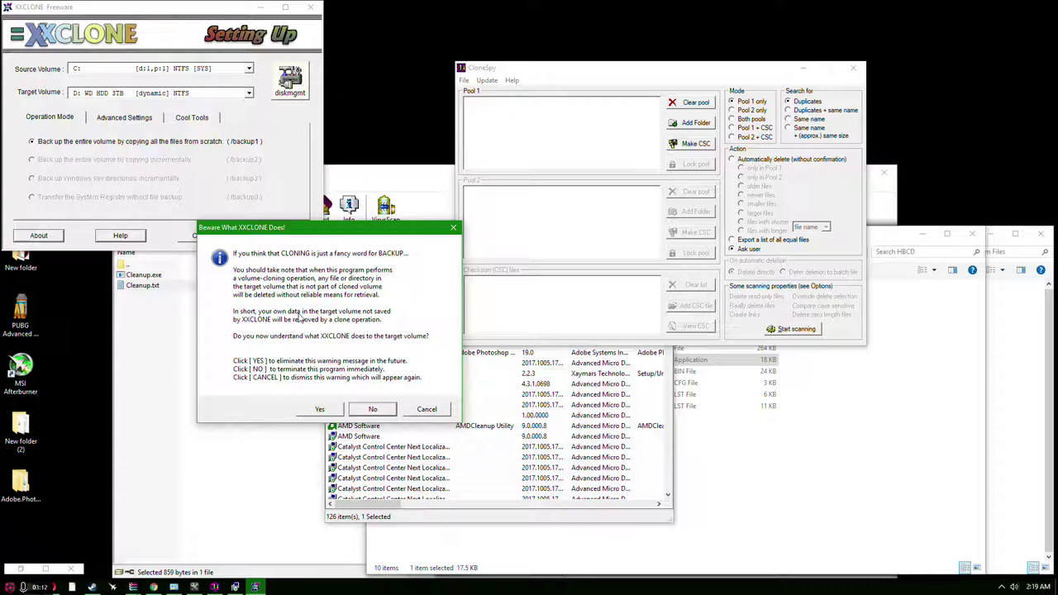
{"action": "left_click", "coordinate": [372, 409]}
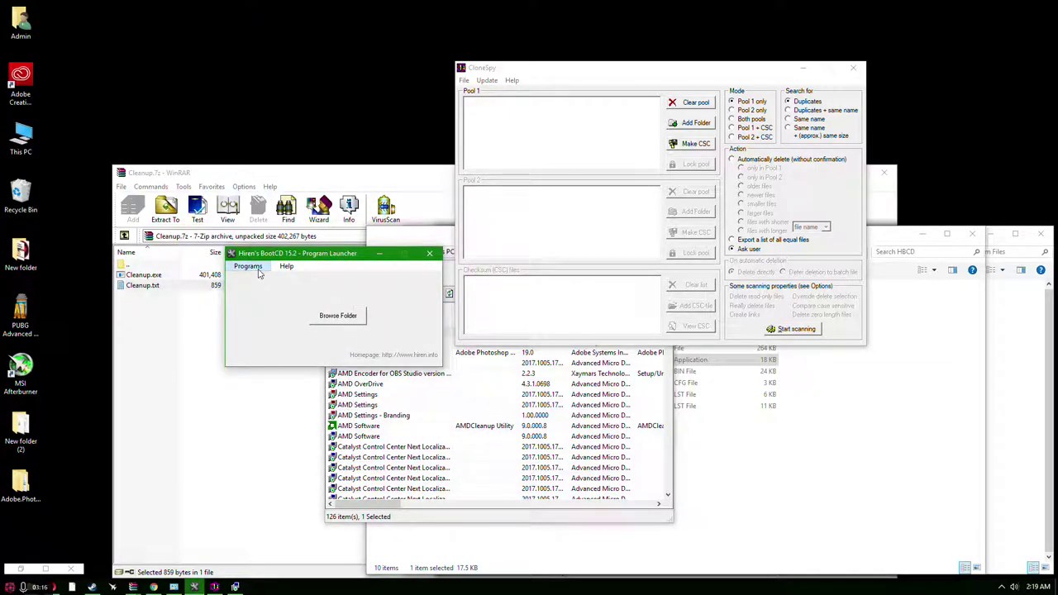
Try to launch Ghost32 from the launcher's optional Ghost backup tools.
{"action": "left_click", "coordinate": [248, 266]}
{"action": "mouse_move", "coordinate": [290, 311]}
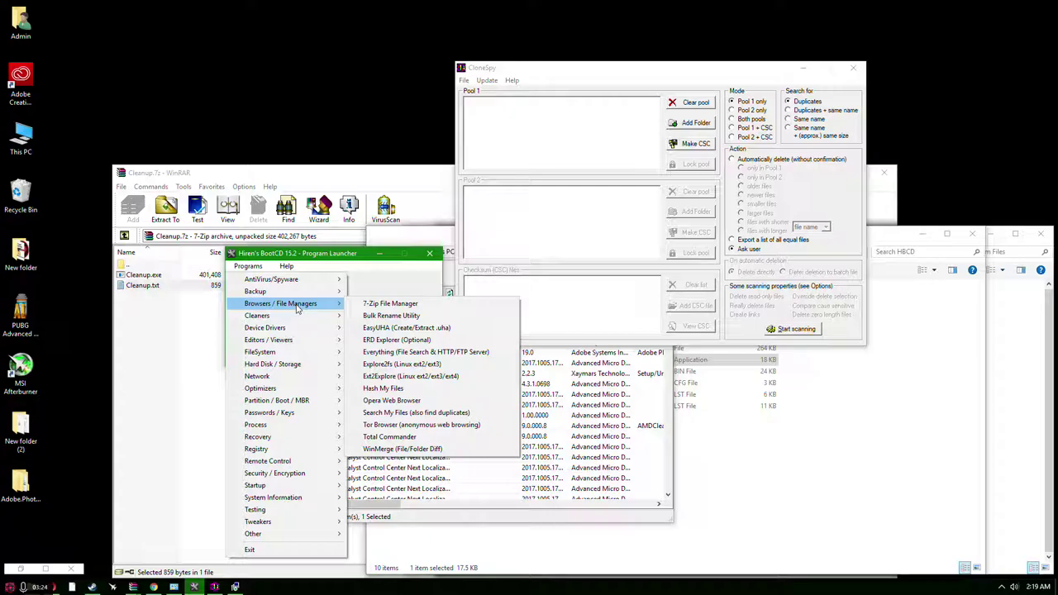
{"action": "mouse_move", "coordinate": [327, 293]}
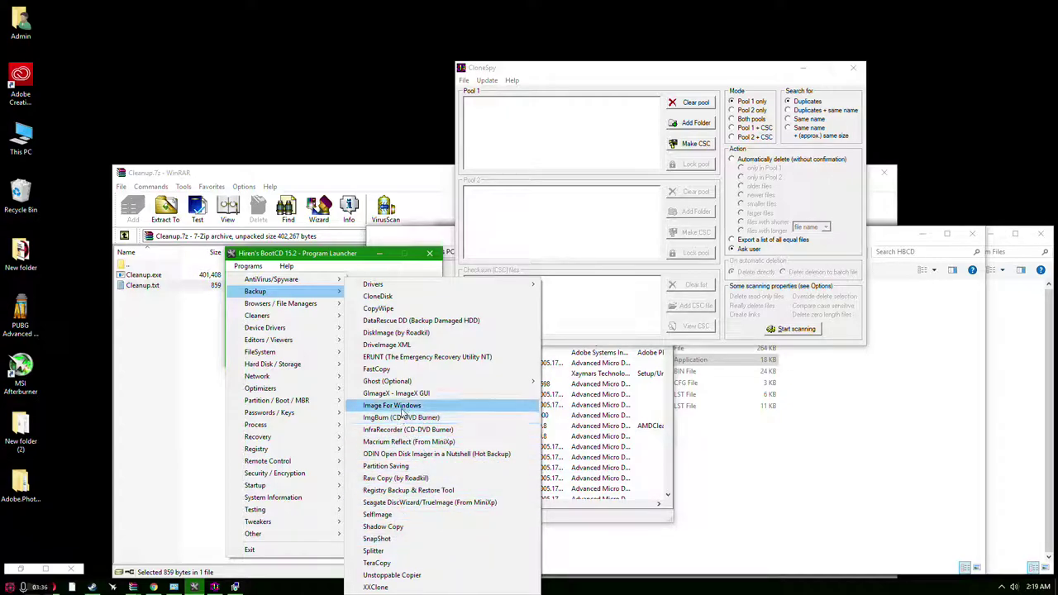
{"action": "mouse_move", "coordinate": [397, 384]}
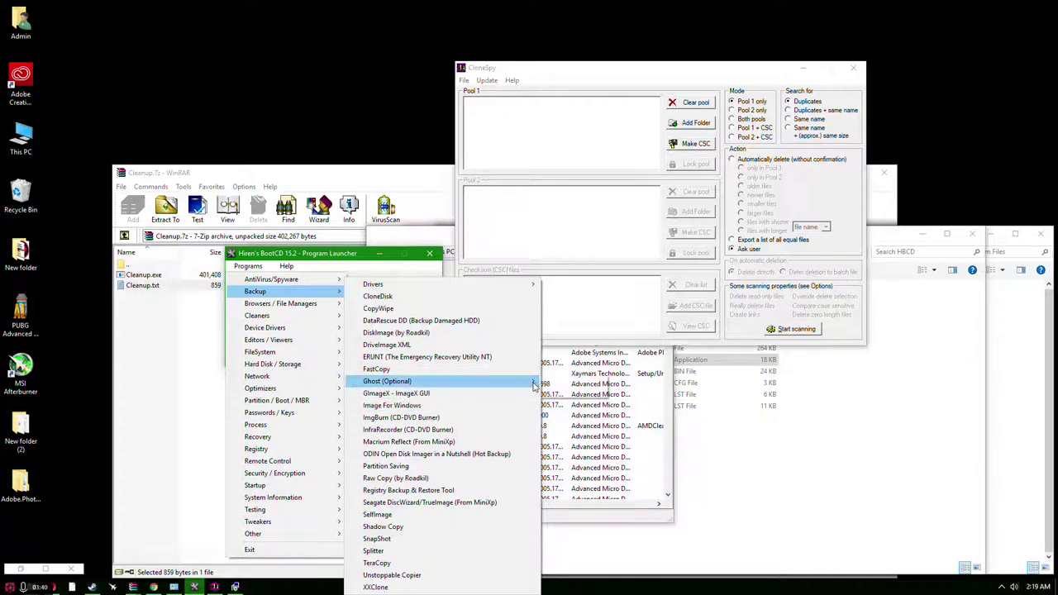
{"action": "left_click", "coordinate": [560, 380]}
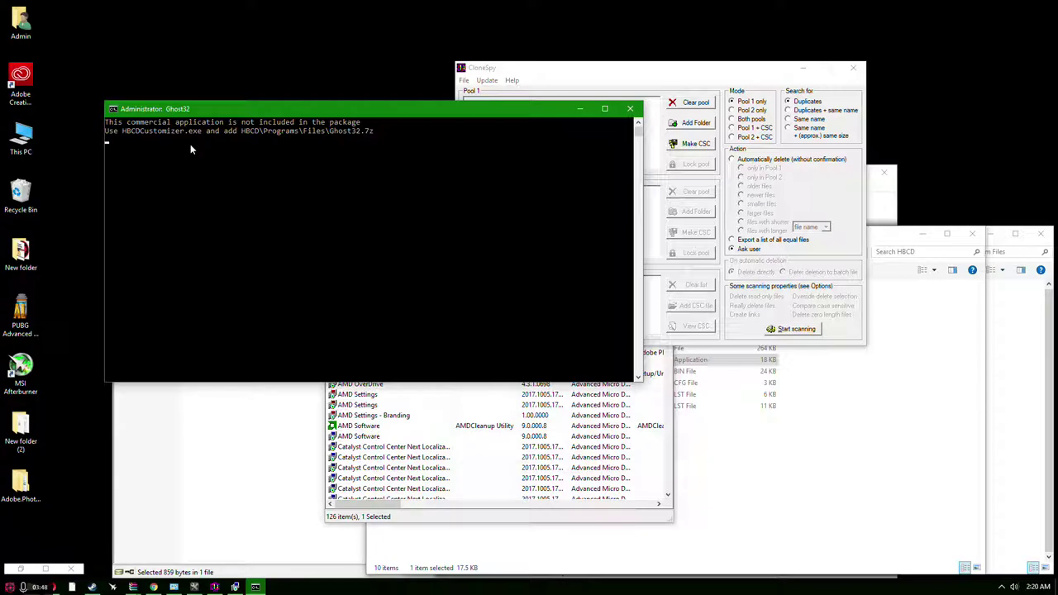
Launch Bulk Rename Utility from the launcher's Browsers / File Managers tools.
{"action": "left_click", "coordinate": [252, 269]}
{"action": "mouse_move", "coordinate": [306, 303]}
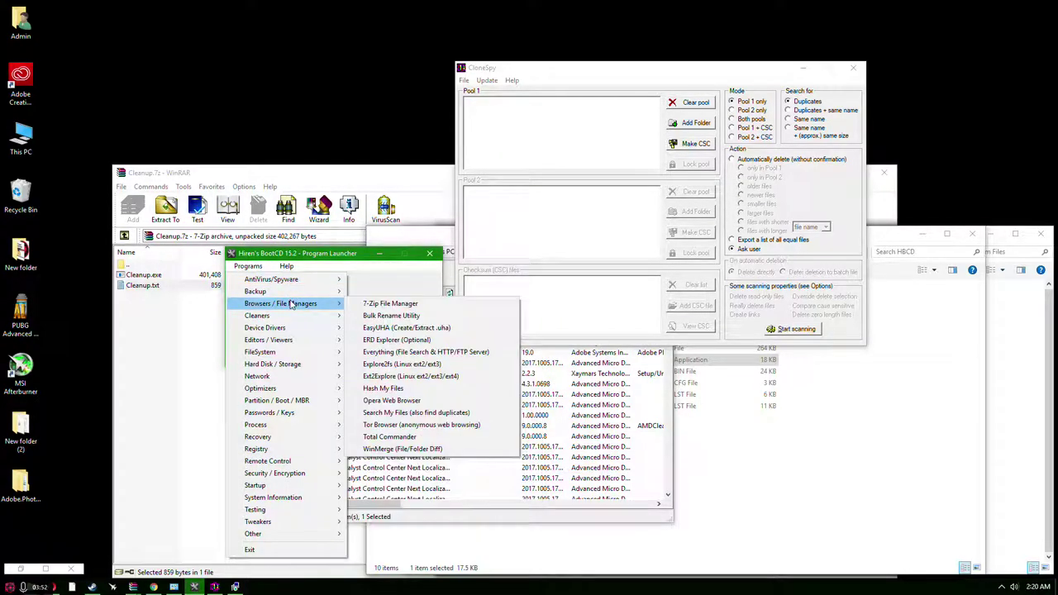
{"action": "left_click", "coordinate": [379, 315]}
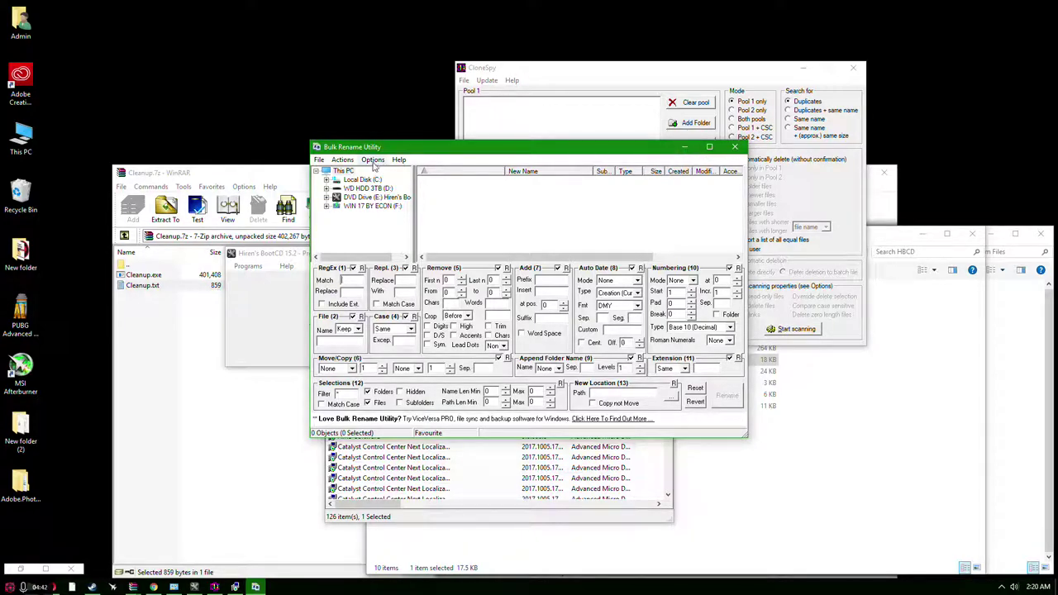
Examine the selection, refresh, rename and reset actions that Bulk Rename Utility offers.
{"action": "left_click", "coordinate": [342, 160]}
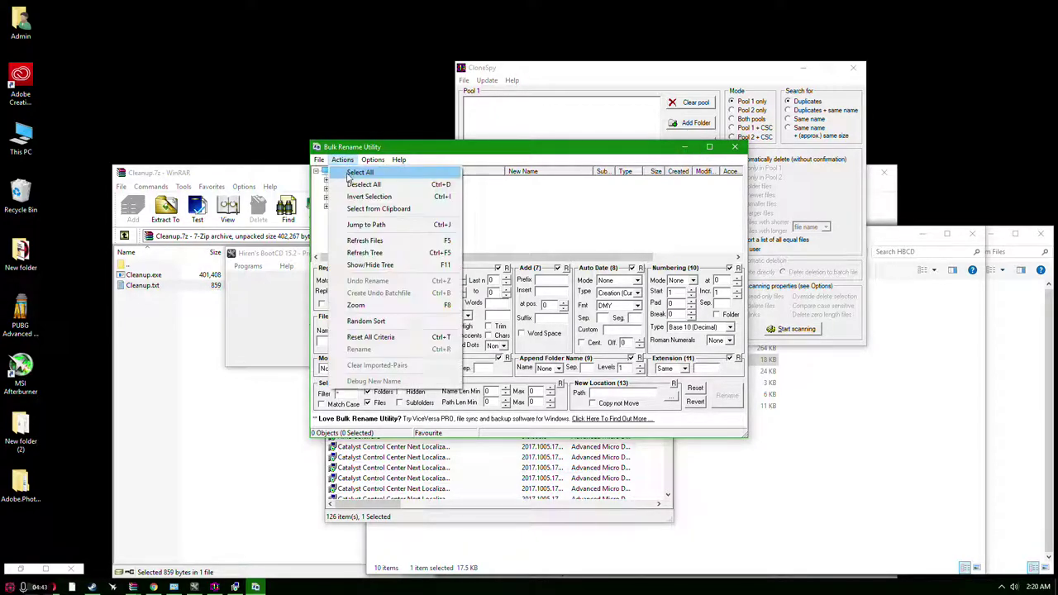
{"action": "left_click", "coordinate": [378, 246]}
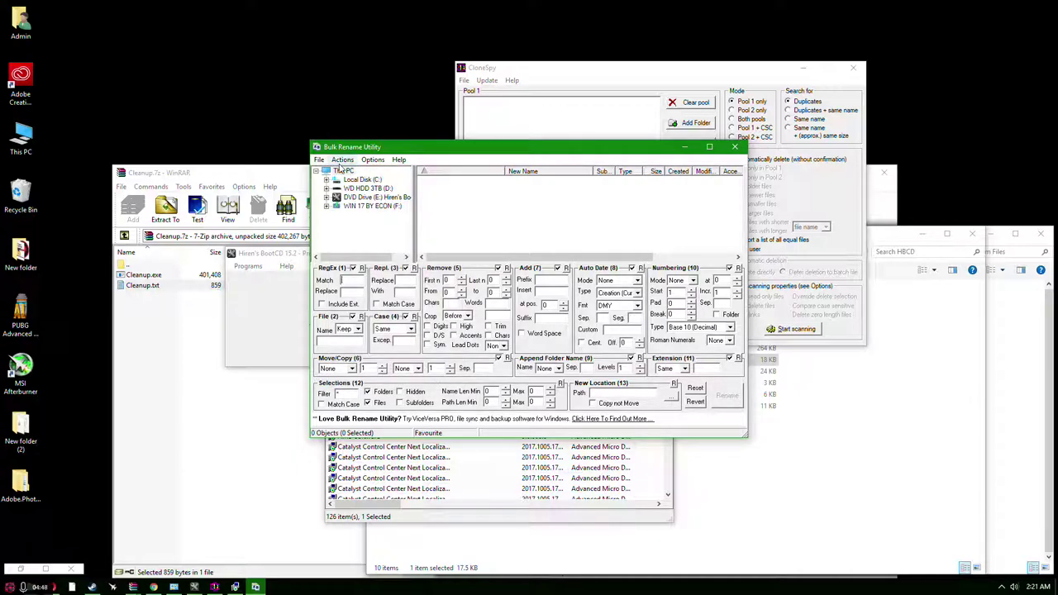
{"action": "left_click", "coordinate": [342, 159]}
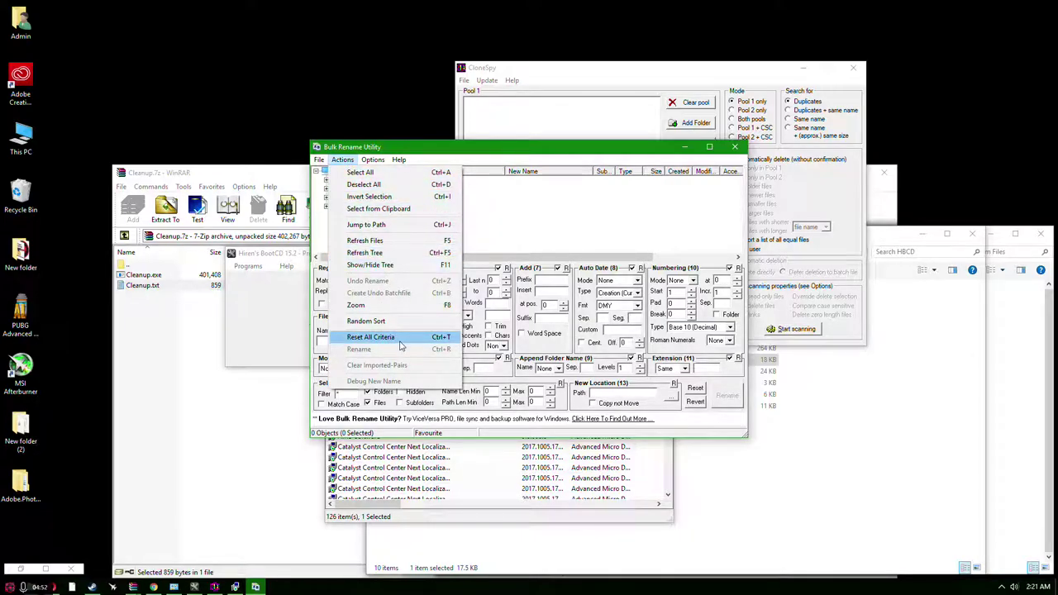
{"action": "left_click", "coordinate": [657, 239]}
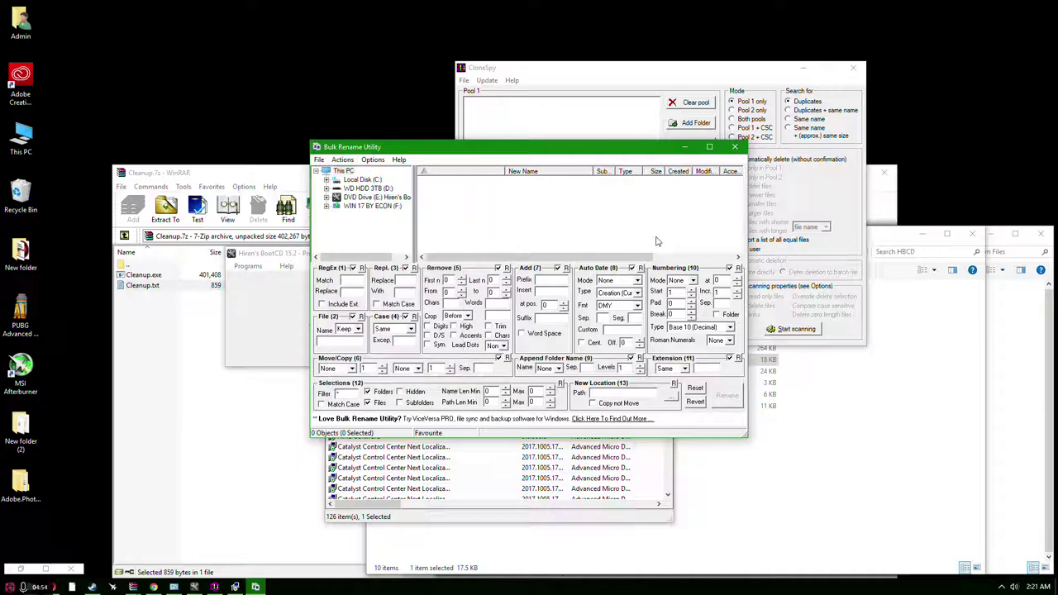
Look through the Display, Colours and Sorting options and turn on Auto-Select Entries.
{"action": "left_click", "coordinate": [374, 159]}
{"action": "mouse_move", "coordinate": [438, 215]}
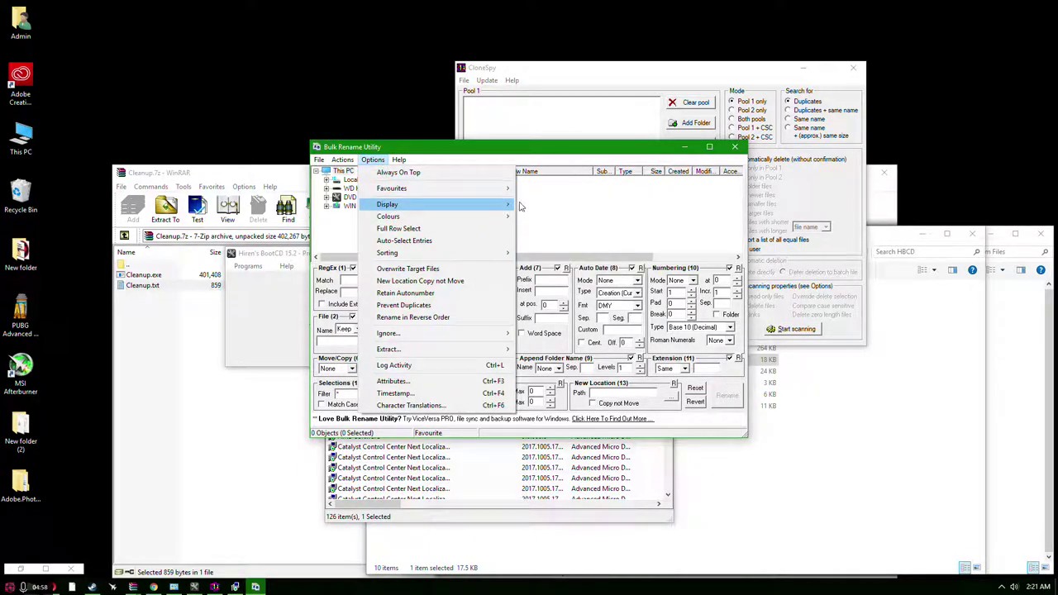
{"action": "left_click", "coordinate": [382, 161]}
{"action": "left_click", "coordinate": [373, 160]}
{"action": "mouse_move", "coordinate": [405, 217]}
{"action": "mouse_move", "coordinate": [418, 254]}
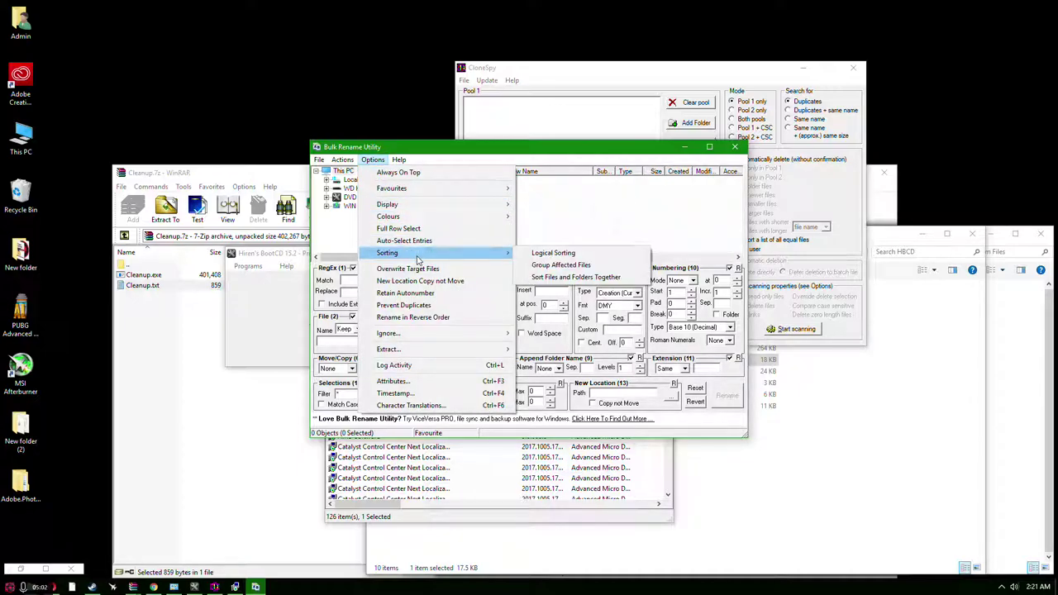
{"action": "left_click", "coordinate": [425, 243]}
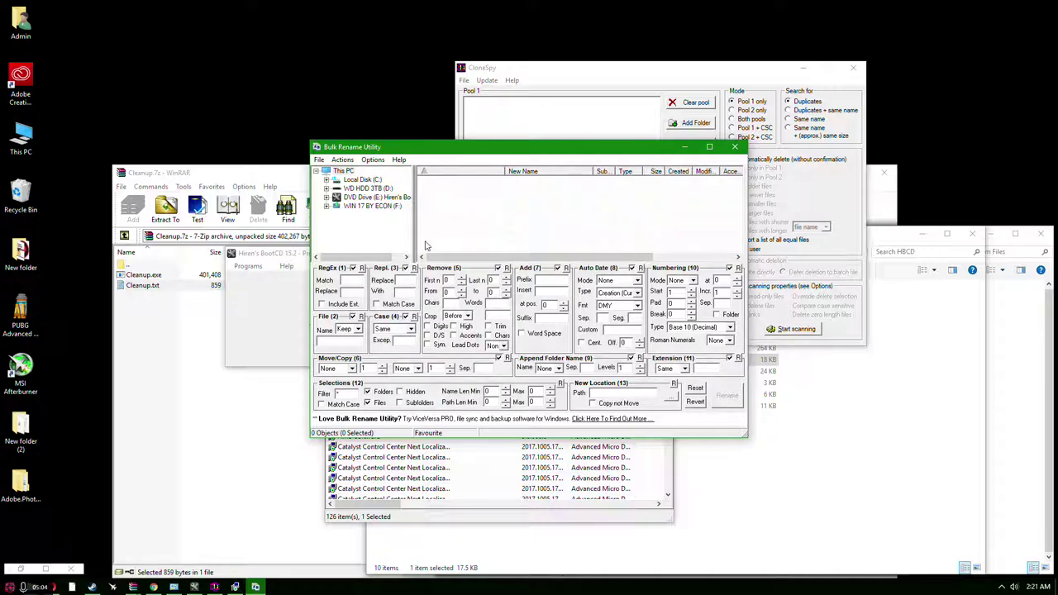
Browse to the Desktop folder on Local Disk (C:) to list its files for renaming.
{"action": "left_click", "coordinate": [370, 179]}
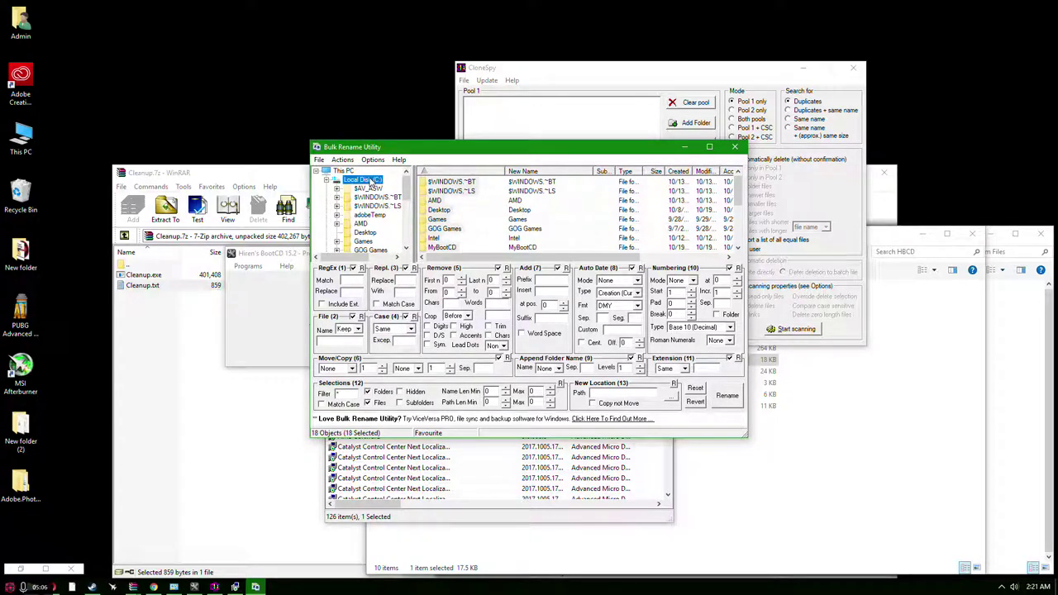
{"action": "scroll", "coordinate": [352, 215], "scroll_direction": "down", "scroll_amount": 2}
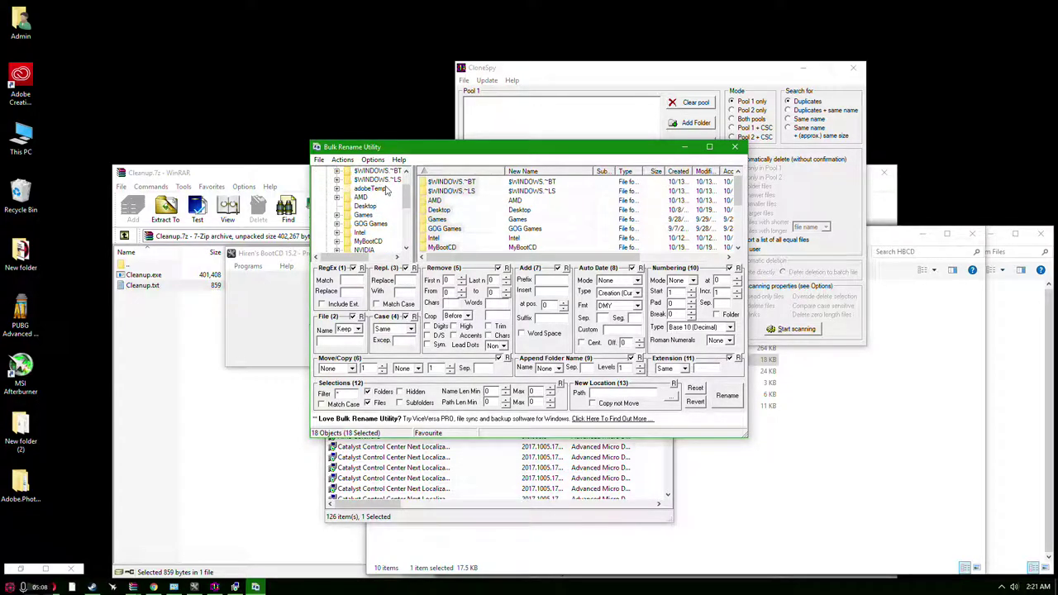
{"action": "left_click", "coordinate": [371, 180]}
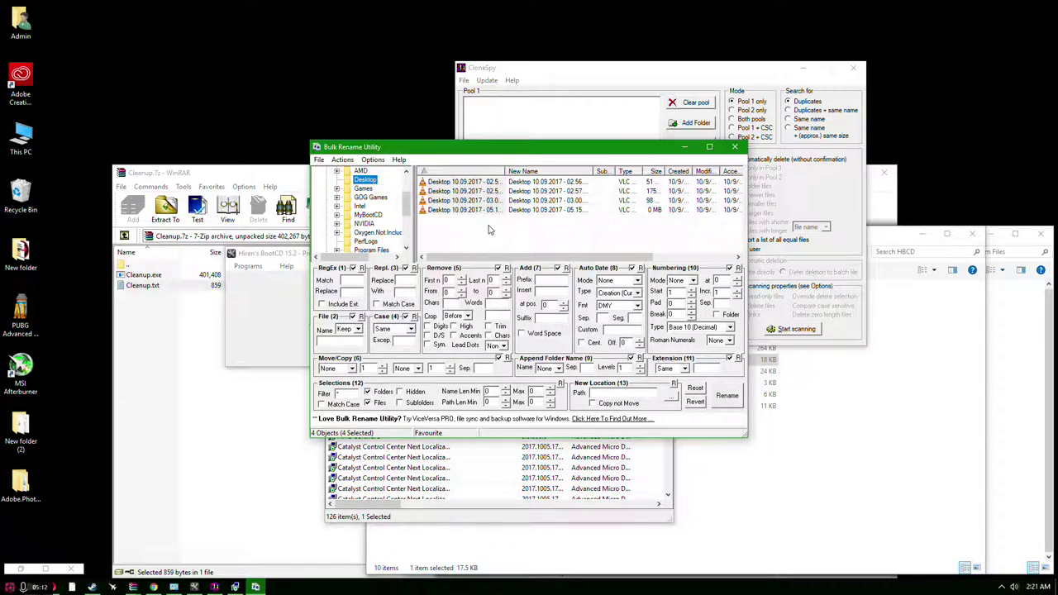
Select all the video files in the Desktop folder and copy their new filenames to the clipboard.
{"action": "left_click_drag", "start_coordinate": [488, 229], "coordinate": [453, 183]}
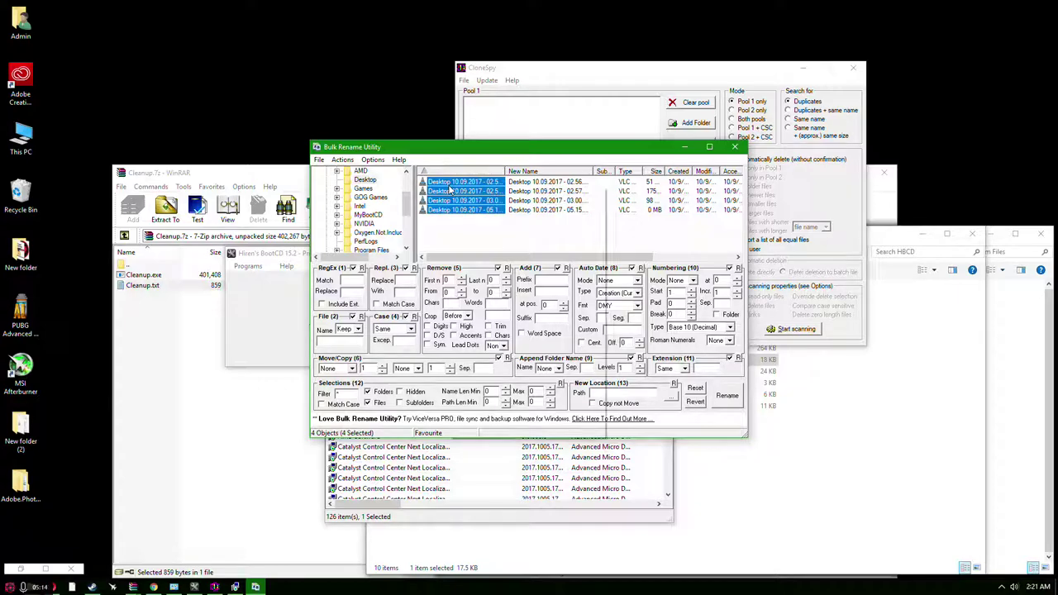
{"action": "right_click", "coordinate": [451, 188]}
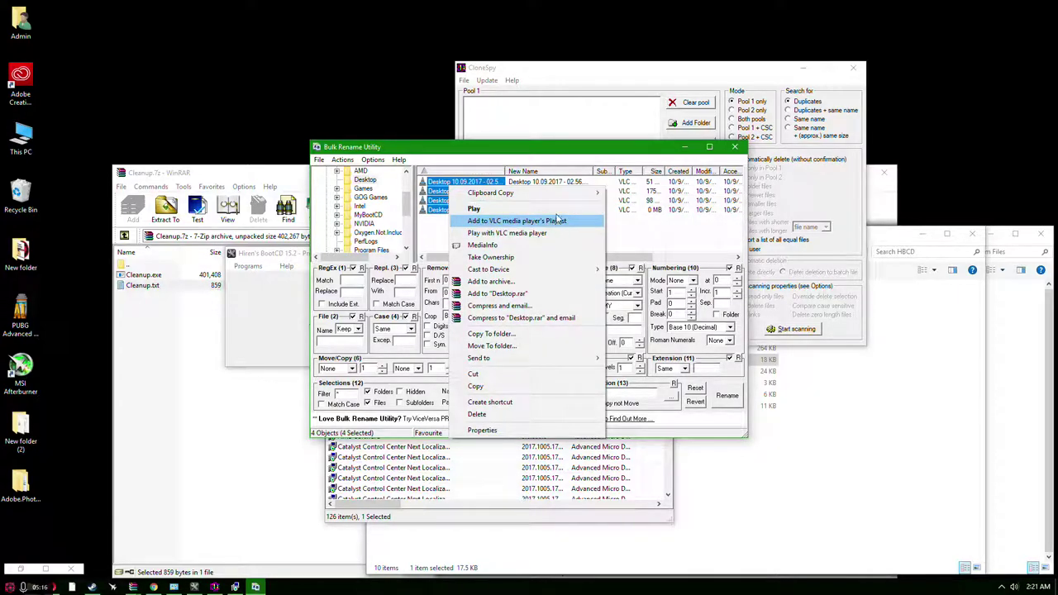
{"action": "mouse_move", "coordinate": [568, 199]}
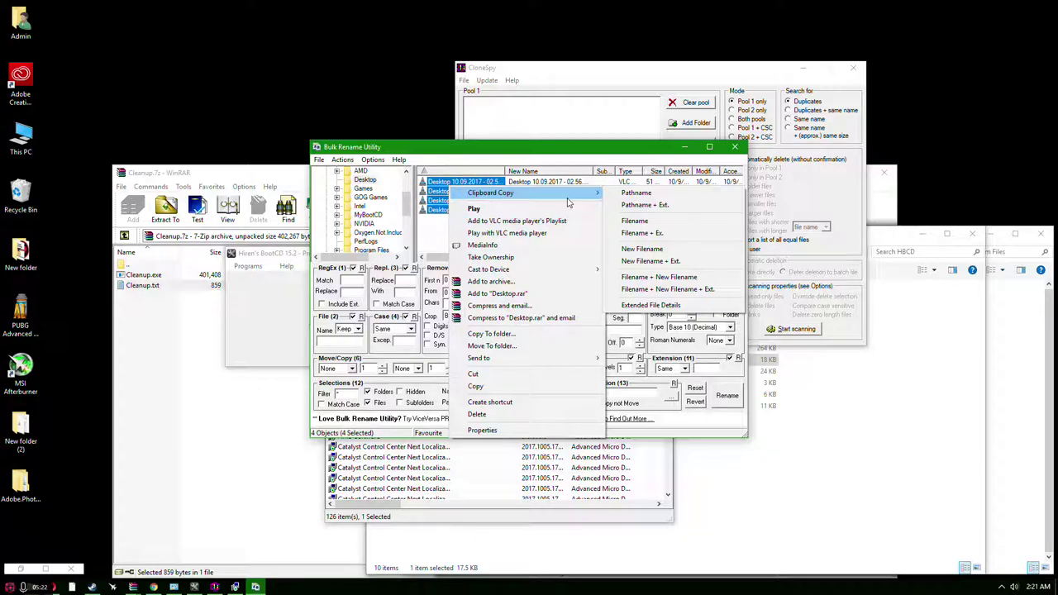
{"action": "left_click", "coordinate": [624, 252]}
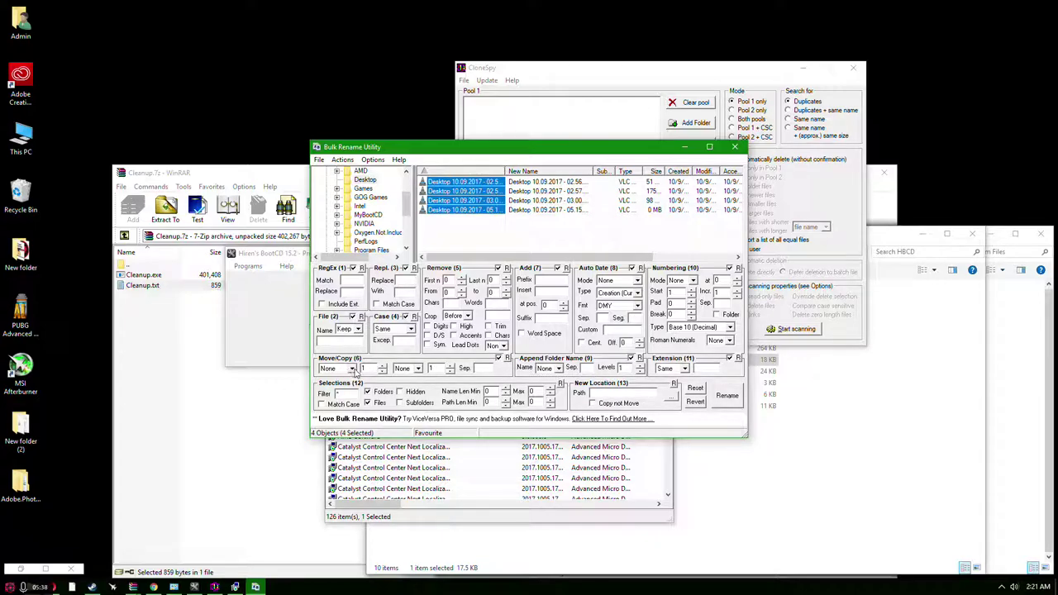
Look at the mode choices offered for Move/Copy (6) and for the File (2) name without changing them.
{"action": "left_click", "coordinate": [352, 368]}
{"action": "left_click", "coordinate": [355, 376]}
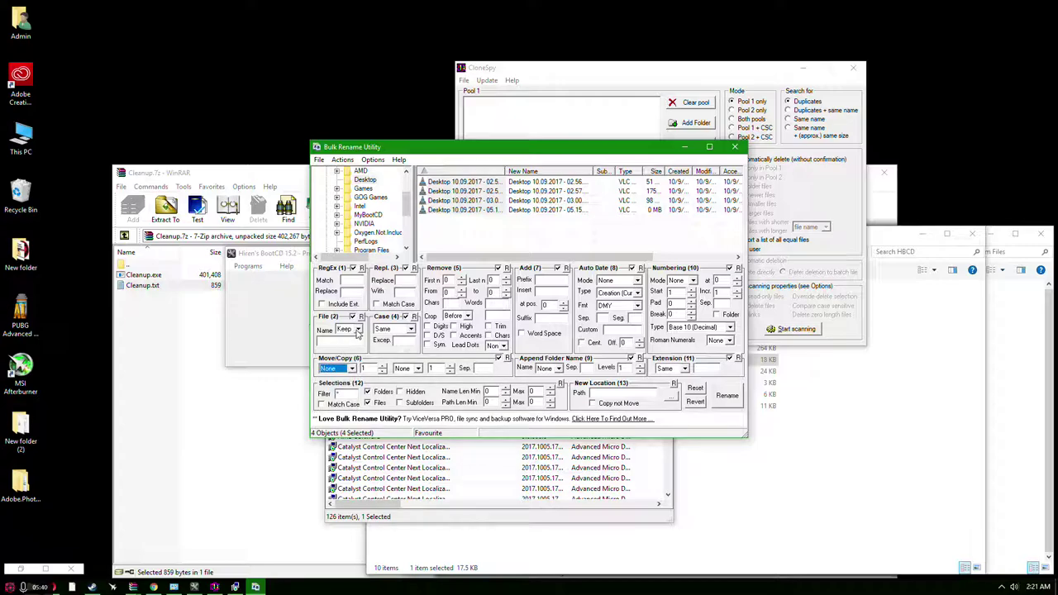
{"action": "left_click", "coordinate": [357, 329]}
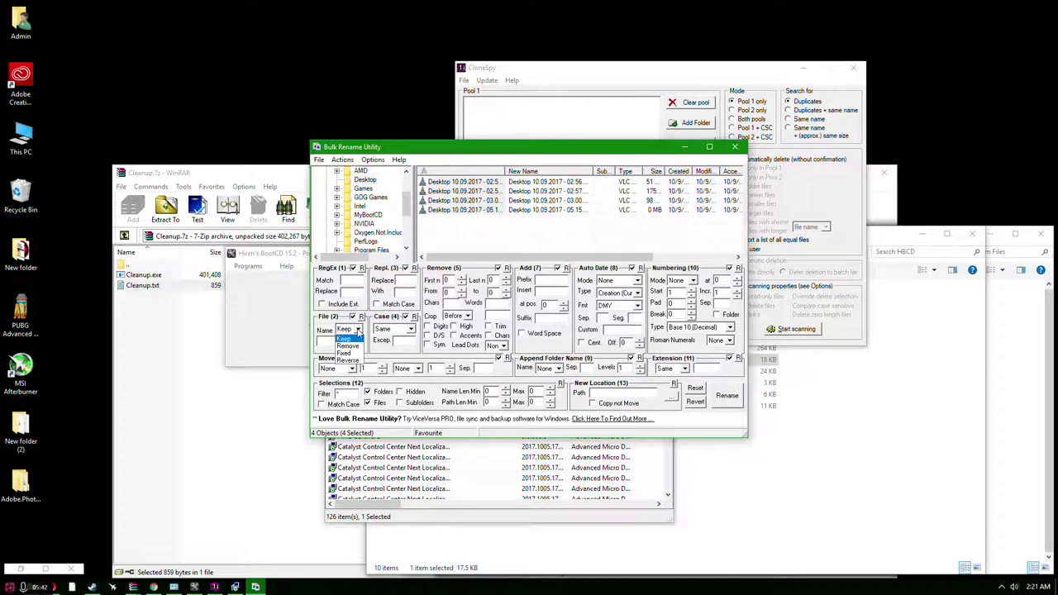
{"action": "left_click", "coordinate": [359, 331]}
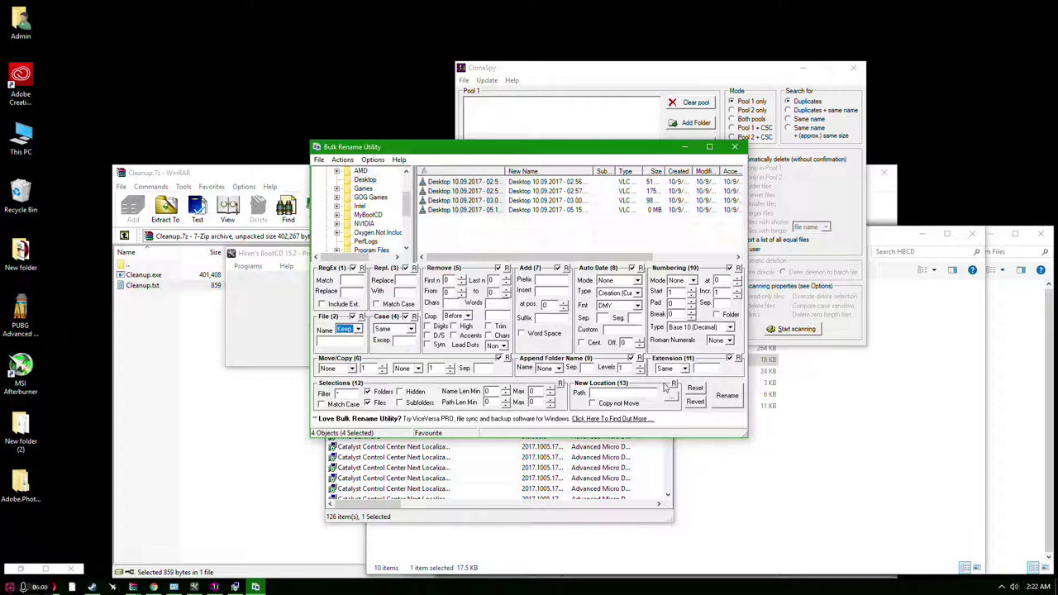
Browse the NVIDIA, Oxygen Not Included and Windows.old folders, ending on the WD HDD 3TB (D:) drive.
{"action": "left_click", "coordinate": [372, 216]}
{"action": "left_click", "coordinate": [371, 232]}
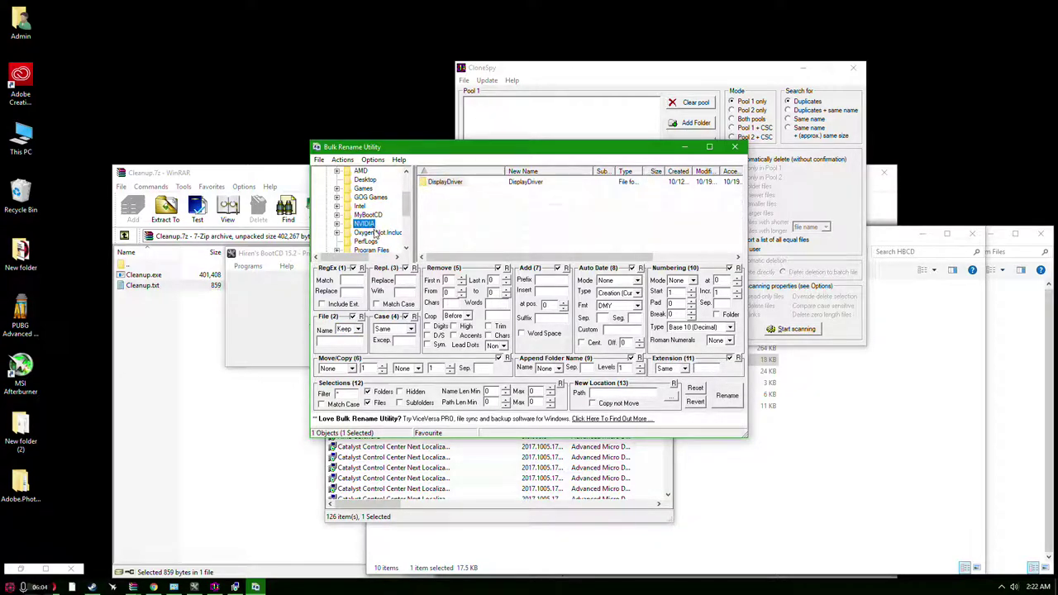
{"action": "scroll", "coordinate": [380, 236], "scroll_direction": "down", "scroll_amount": 3}
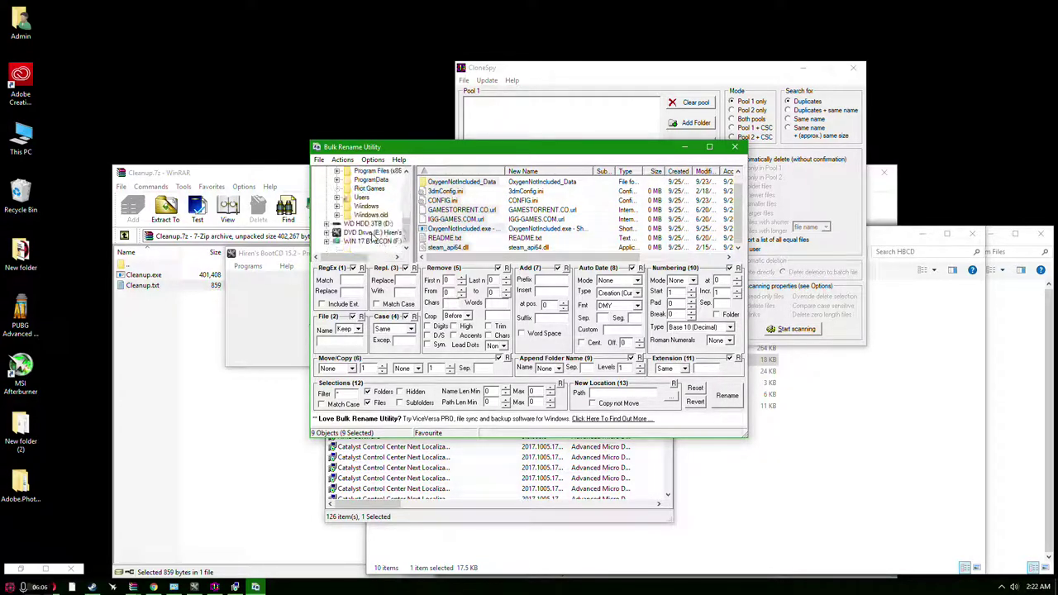
{"action": "left_click", "coordinate": [380, 216]}
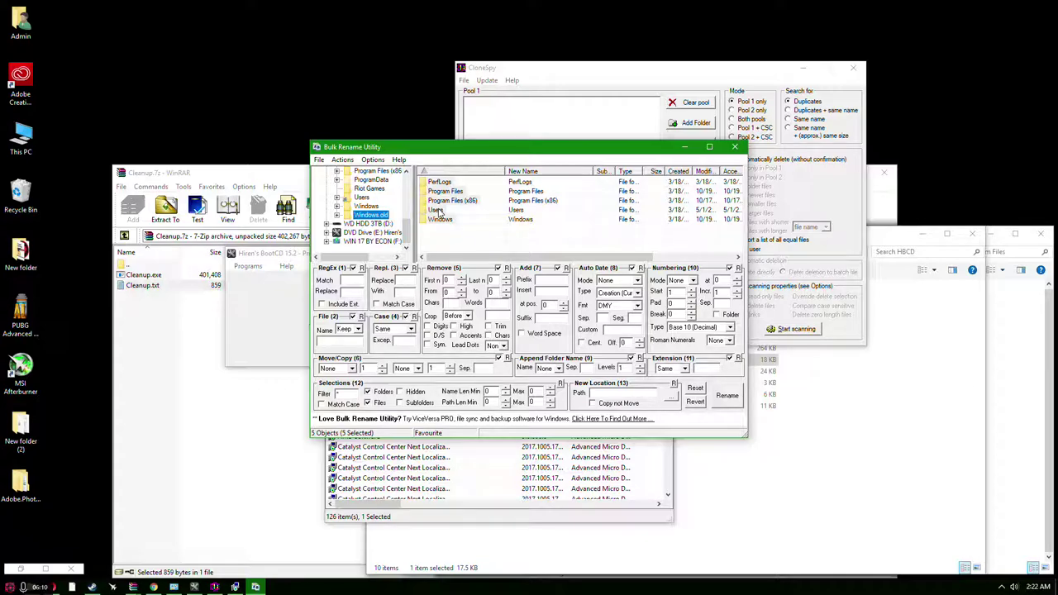
{"action": "left_click", "coordinate": [369, 224]}
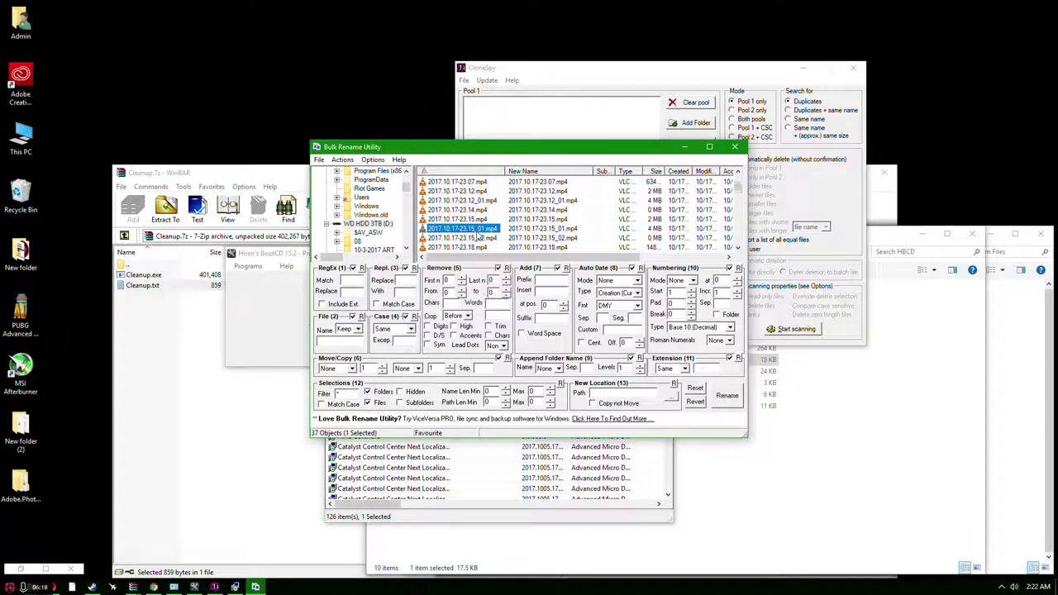
Clear the selection of the D: drive's files and maximize the Bulk Rename Utility window.
{"action": "scroll", "coordinate": [478, 219], "scroll_direction": "down", "scroll_amount": 20}
{"action": "scroll", "coordinate": [485, 213], "scroll_direction": "down", "scroll_amount": 15}
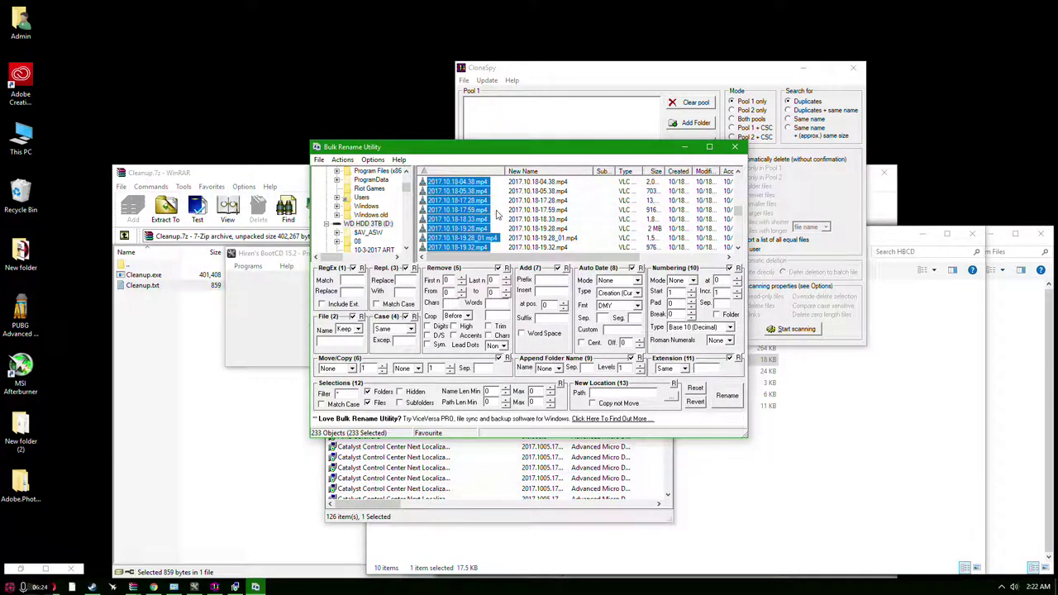
{"action": "left_click", "coordinate": [496, 215]}
{"action": "left_click", "coordinate": [709, 147]}
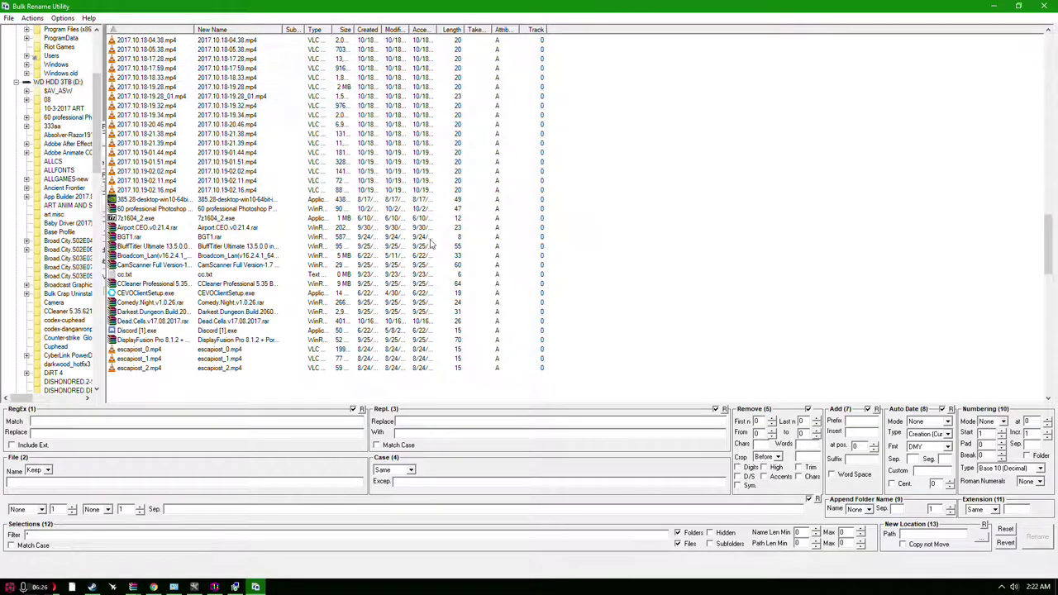
{"action": "scroll", "coordinate": [433, 242], "scroll_direction": "down", "scroll_amount": 5}
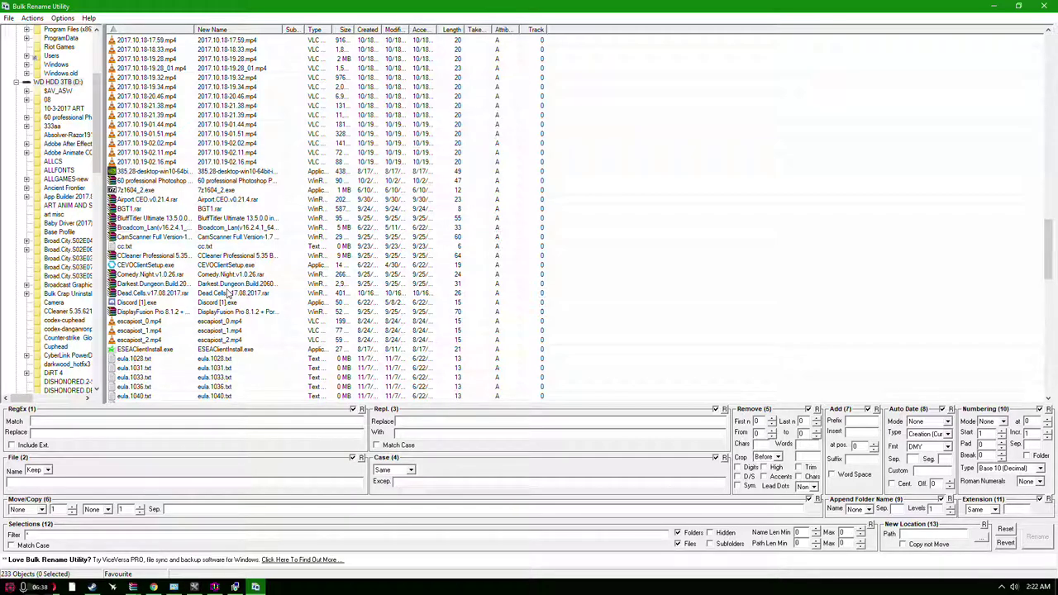
Open the CamScanner Full Version archive from the file list, view its contents in WinRAR and close it.
{"action": "left_click", "coordinate": [164, 239]}
{"action": "right_click", "coordinate": [164, 240]}
{"action": "left_click", "coordinate": [193, 262]}
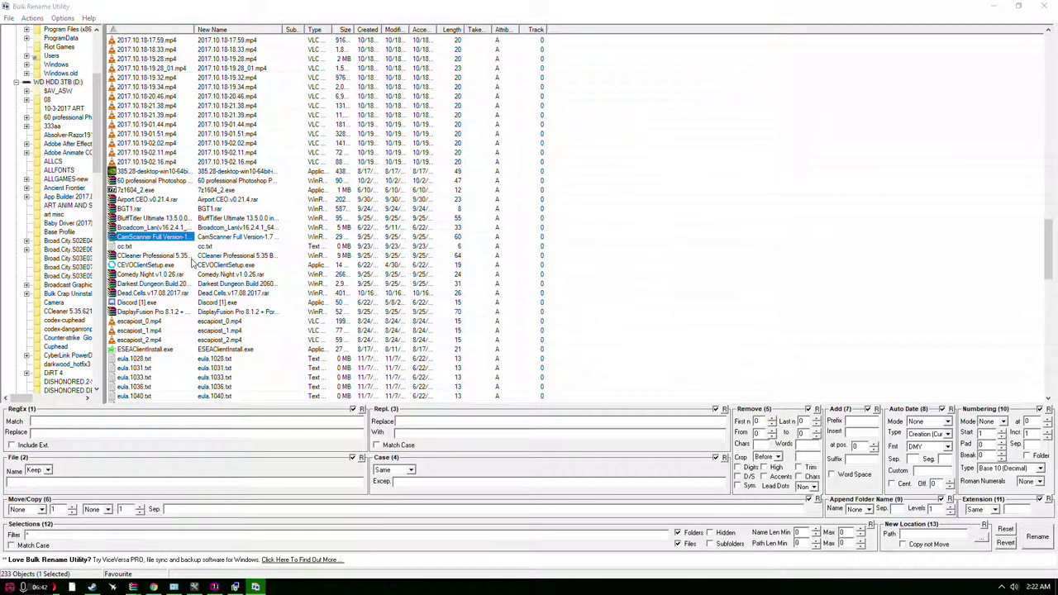
{"action": "double_click", "coordinate": [154, 274]}
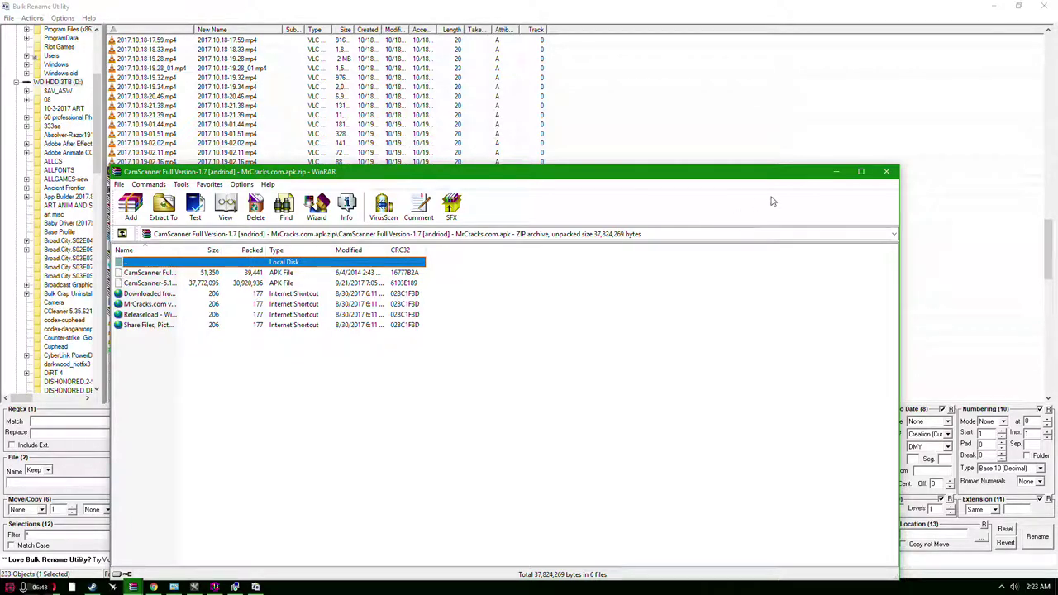
{"action": "left_click", "coordinate": [886, 171]}
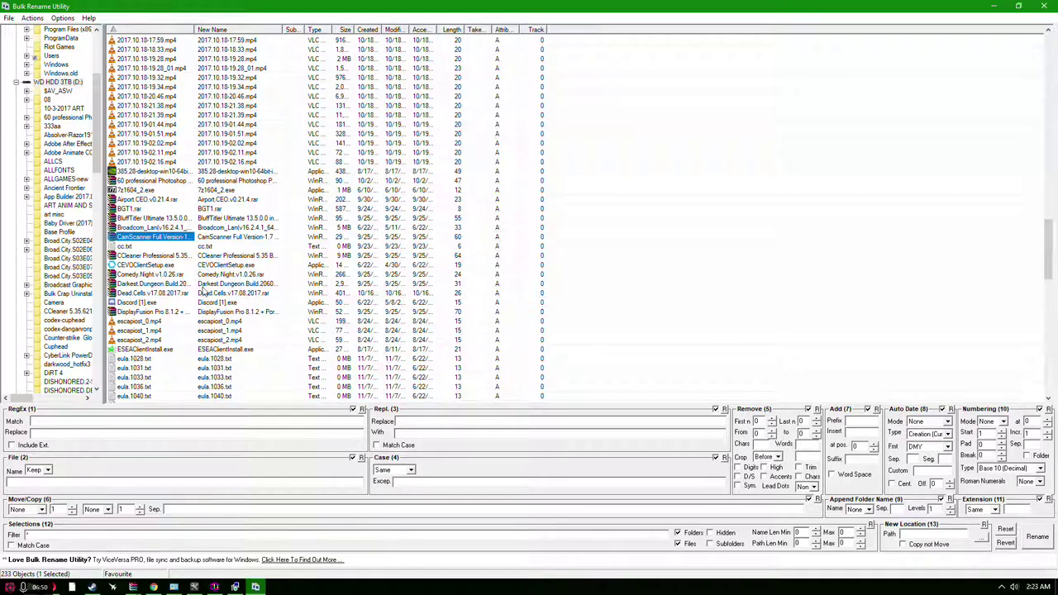
Open Heat.Signature.rar from the D: file list in WinRAR and inspect its Heat Signature subfolder.
{"action": "scroll", "coordinate": [223, 246], "scroll_direction": "down", "scroll_amount": 3}
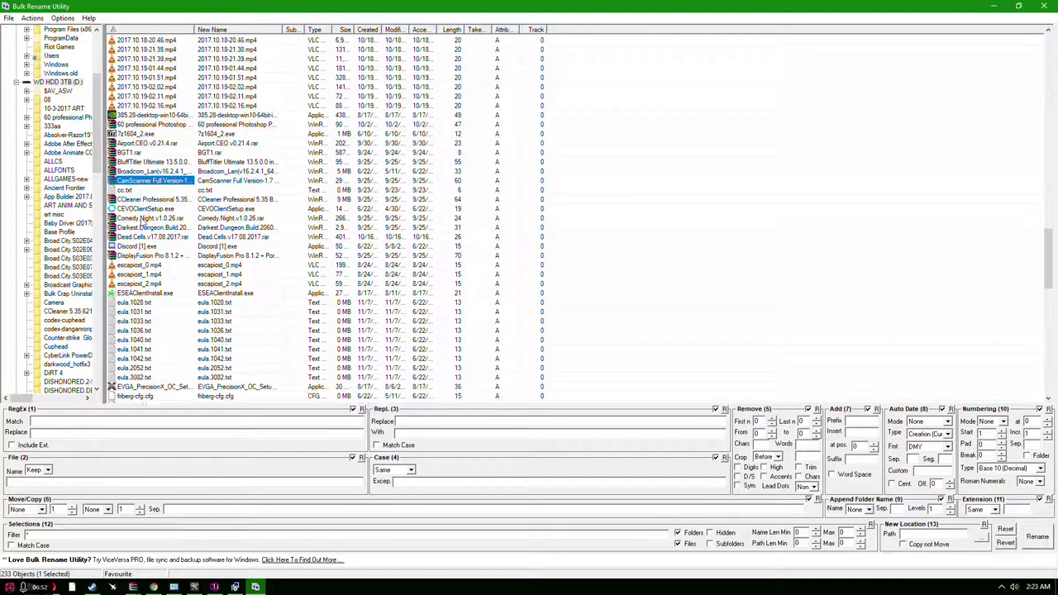
{"action": "scroll", "coordinate": [328, 279], "scroll_direction": "down", "scroll_amount": 2}
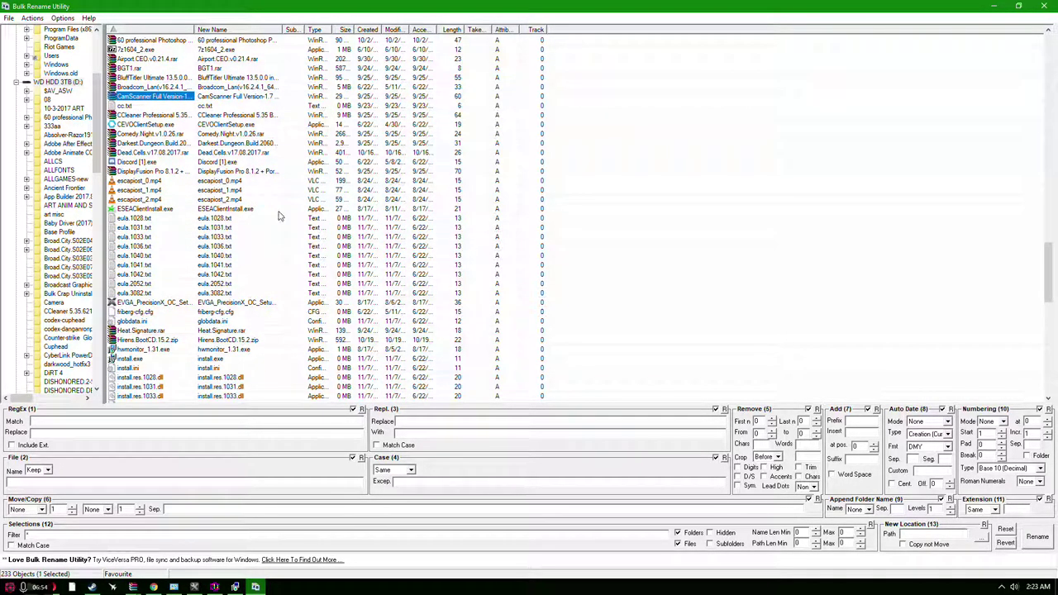
{"action": "scroll", "coordinate": [252, 200], "scroll_direction": "down", "scroll_amount": 4}
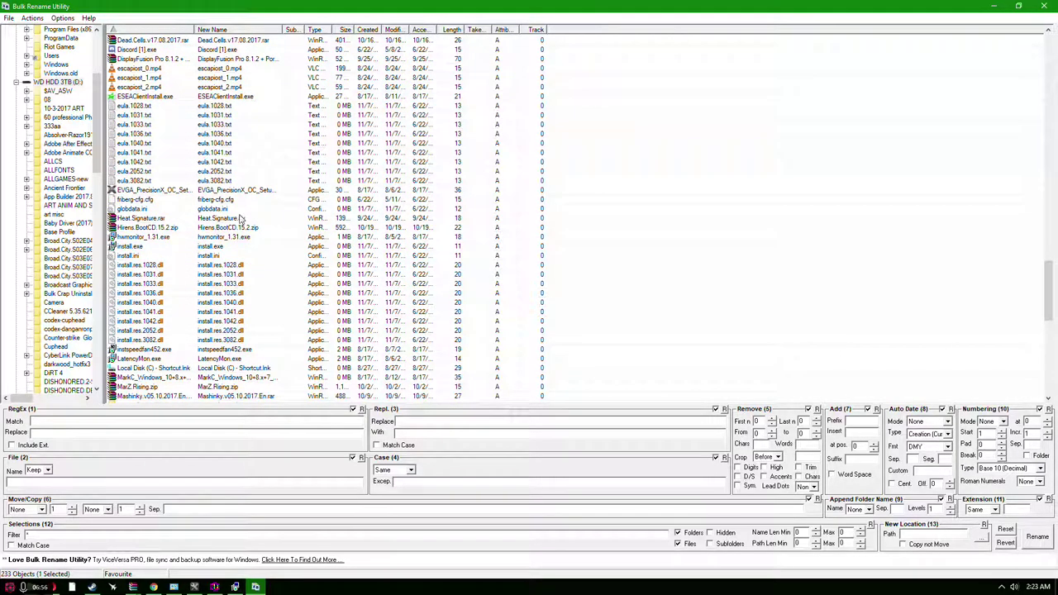
{"action": "scroll", "coordinate": [225, 228], "scroll_direction": "down", "scroll_amount": 2}
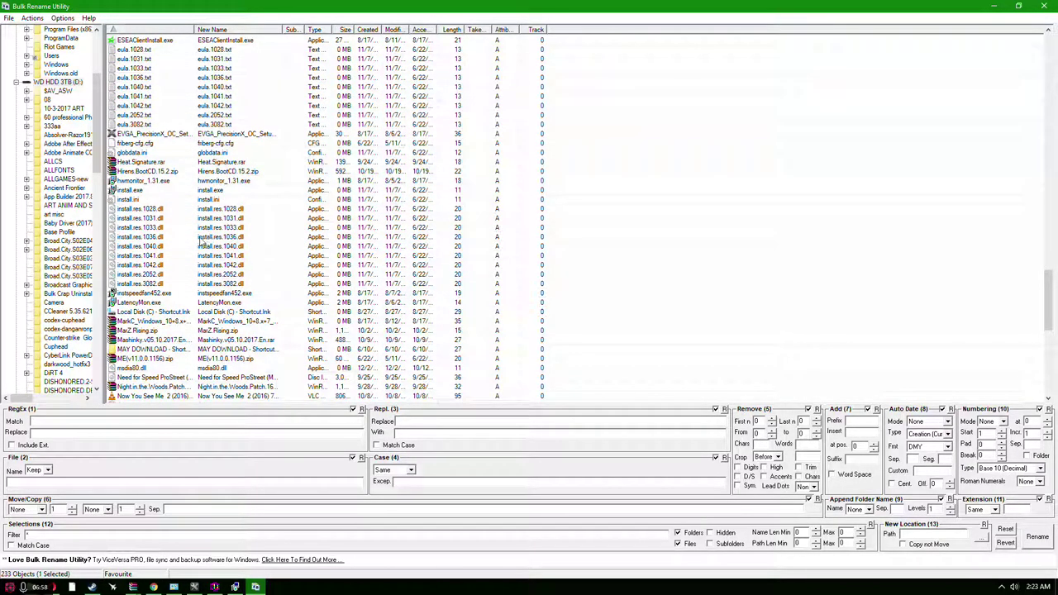
{"action": "double_click", "coordinate": [149, 163]}
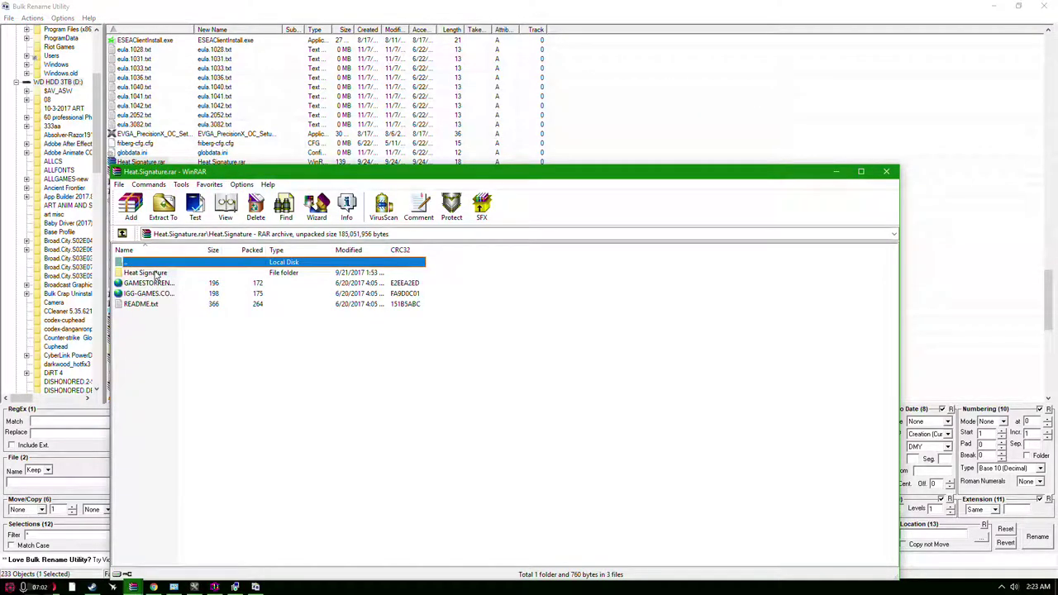
{"action": "double_click", "coordinate": [154, 274]}
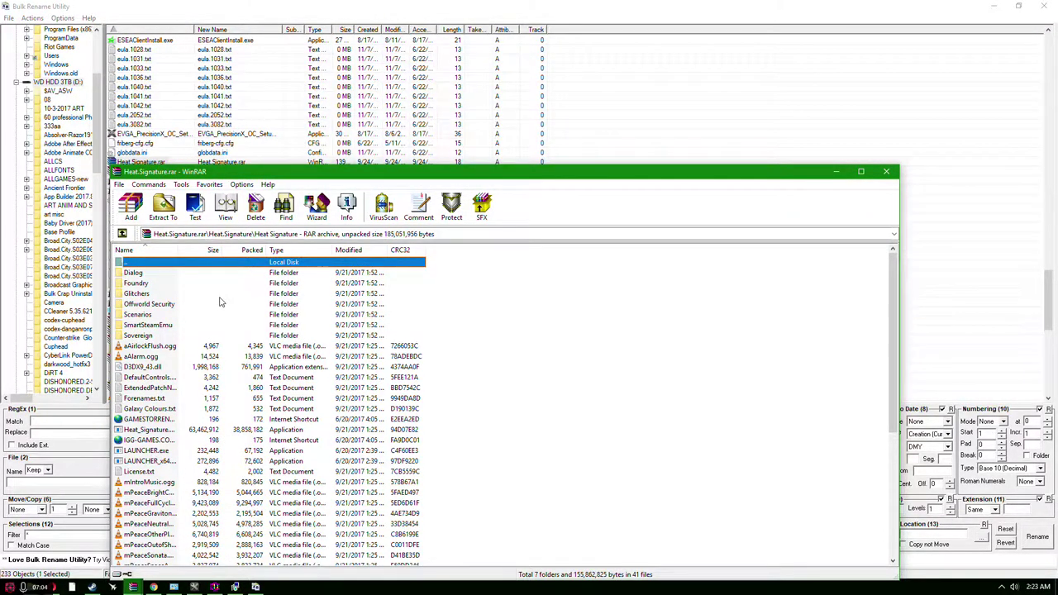
{"action": "scroll", "coordinate": [221, 302], "scroll_direction": "down", "scroll_amount": 5}
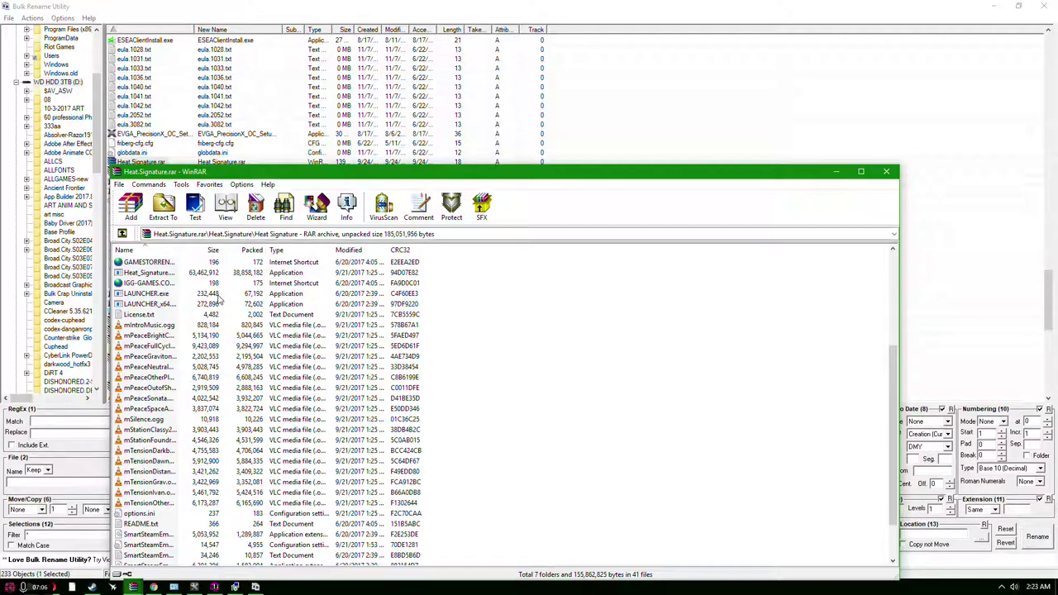
{"action": "scroll", "coordinate": [219, 298], "scroll_direction": "up", "scroll_amount": 5}
{"action": "key", "text": "BackSpace"}
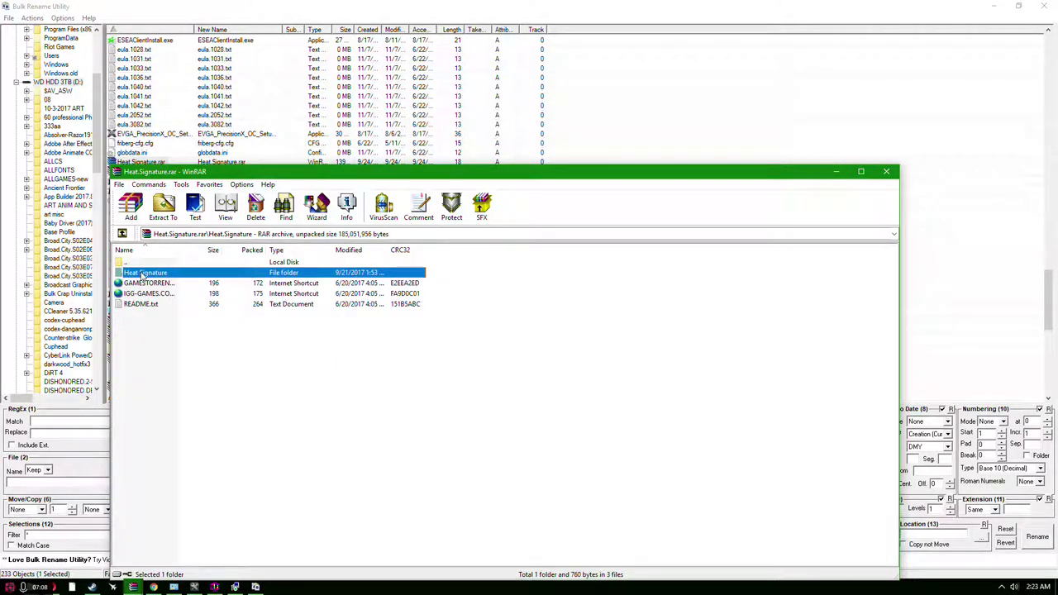
Close Bulk Rename Utility and start the game with LAUNCHER_x64.exe from the Heat Signature folder extracted to the desktop.
{"action": "left_click", "coordinate": [1043, 5]}
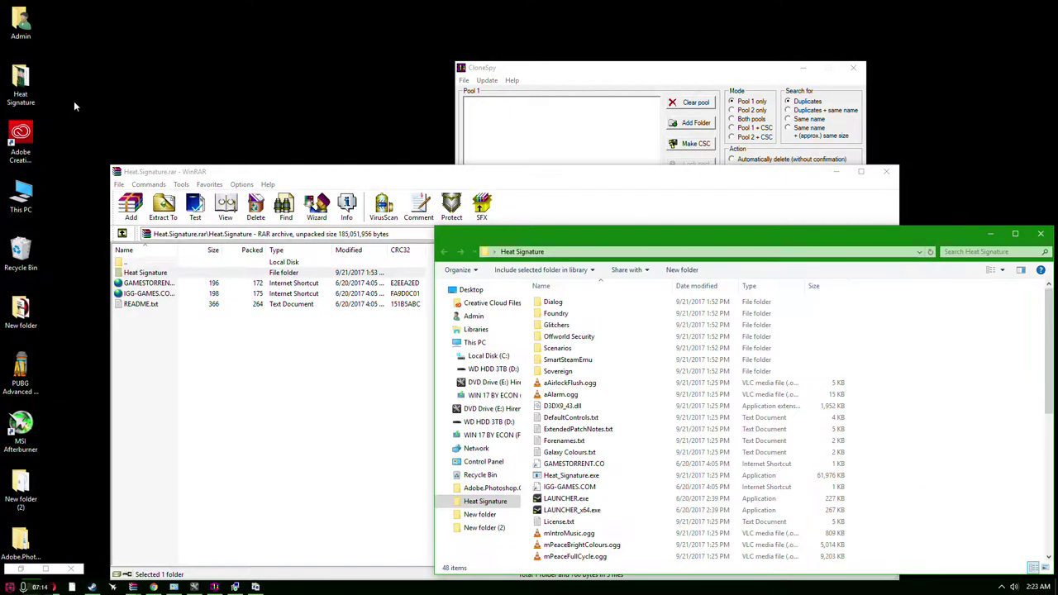
{"action": "scroll", "coordinate": [642, 389], "scroll_direction": "down", "scroll_amount": 4}
{"action": "left_click", "coordinate": [588, 347]}
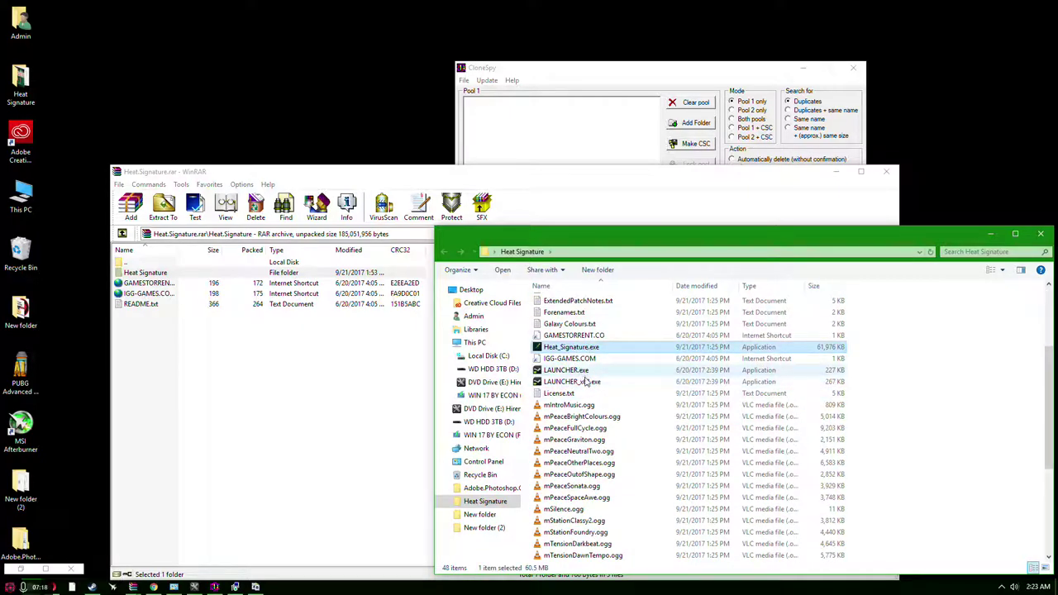
{"action": "right_click", "coordinate": [571, 382]}
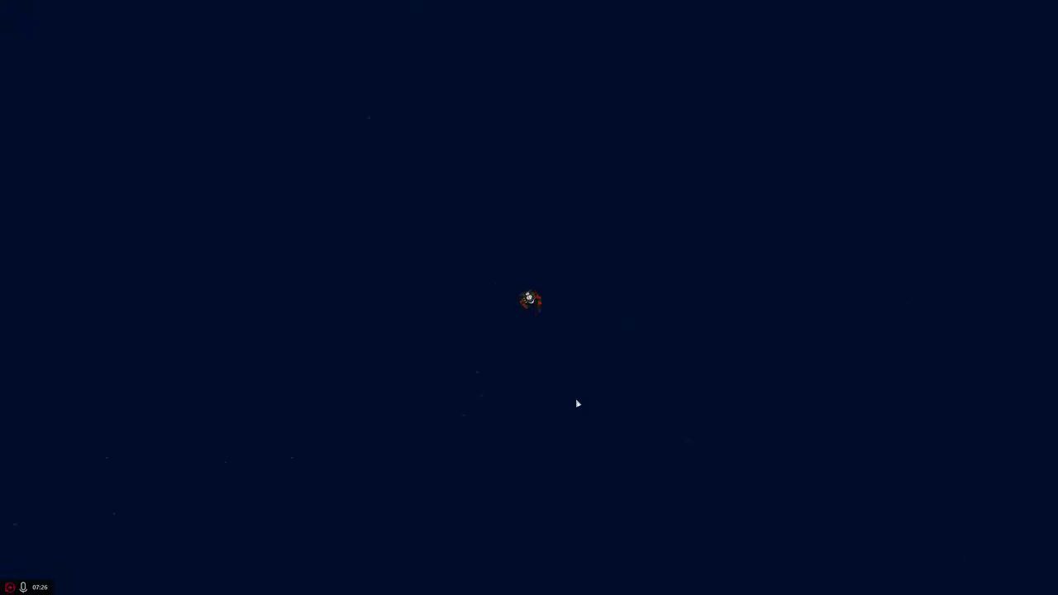
Begin the Heat Signature tutorial and fly the pod to the marked docking point to board the ship.
{"action": "left_click", "coordinate": [537, 303]}
{"action": "left_click", "coordinate": [538, 300]}
{"action": "left_click", "coordinate": [529, 326]}
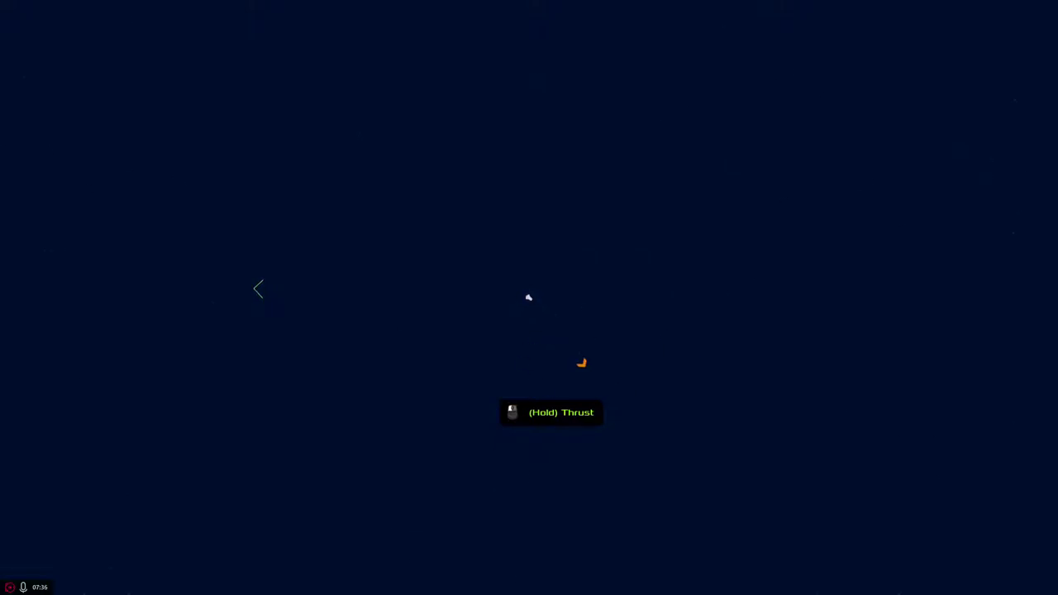
{"action": "left_click_drag", "start_coordinate": [258, 286], "coordinate": [294, 290]}
{"action": "mouse_move", "coordinate": [423, 336]}
{"action": "left_mouse_down"}
{"action": "mouse_move", "coordinate": [375, 305]}
{"action": "mouse_move", "coordinate": [405, 282]}
{"action": "mouse_move", "coordinate": [765, 257]}
{"action": "mouse_move", "coordinate": [873, 334]}
{"action": "left_mouse_up"}
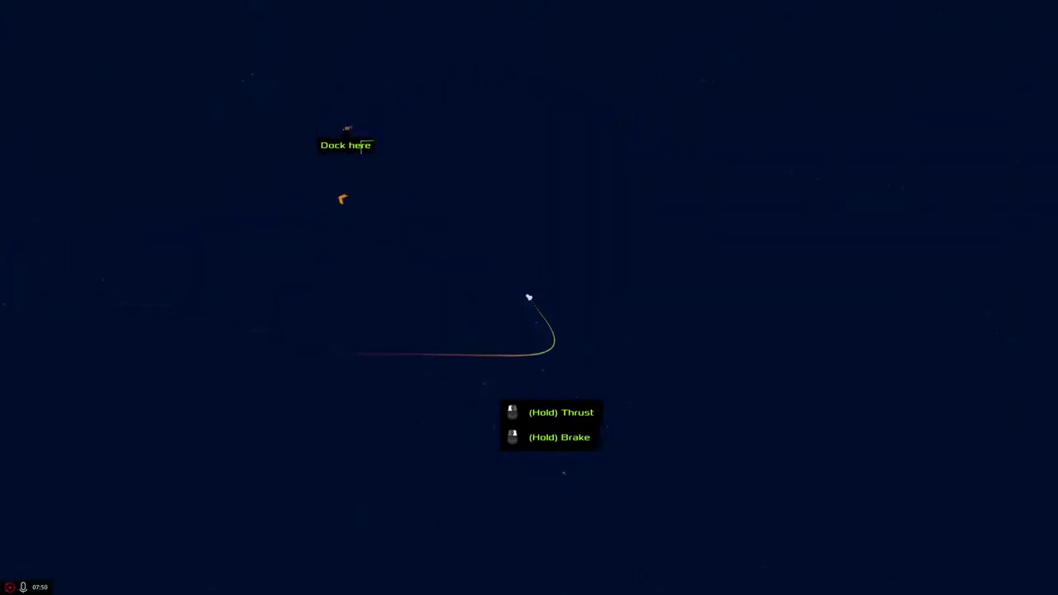
{"action": "mouse_move", "coordinate": [366, 198]}
{"action": "left_mouse_down"}
{"action": "mouse_move", "coordinate": [401, 295]}
{"action": "mouse_move", "coordinate": [425, 311]}
{"action": "mouse_move", "coordinate": [413, 347]}
{"action": "left_mouse_up"}
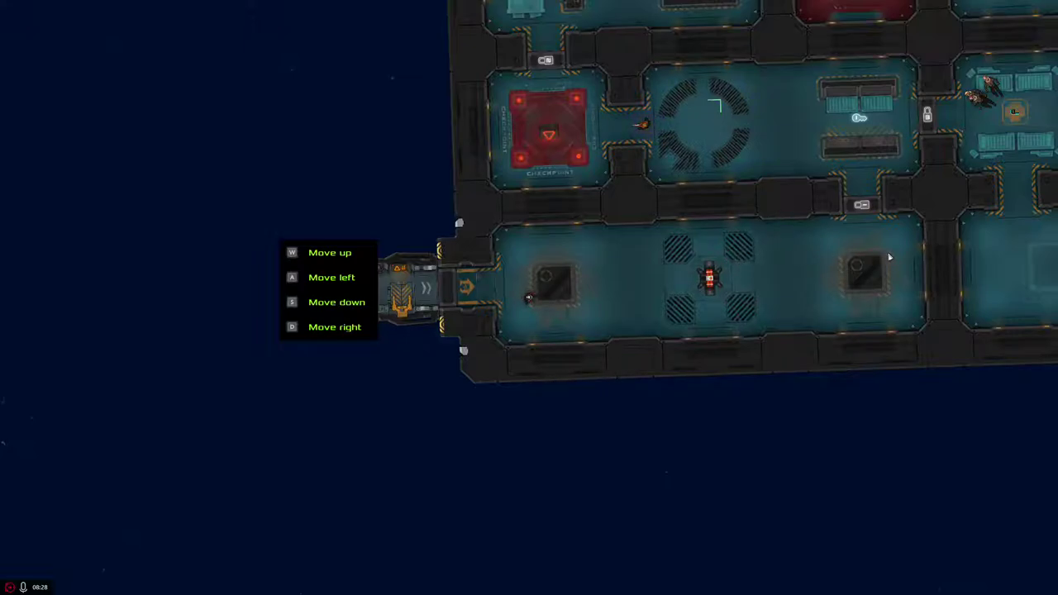
Walk the character through the boarded ship to the locked keycard door and bring up the inventory.
{"action": "key", "text": "a"}
{"action": "key", "text": "d"}
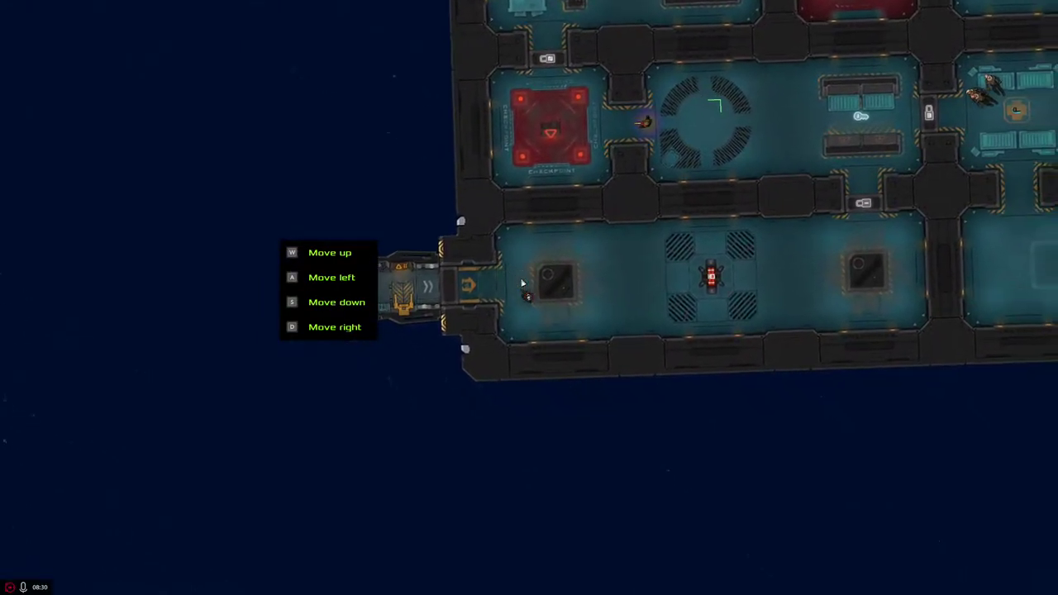
{"action": "key", "text": "d"}
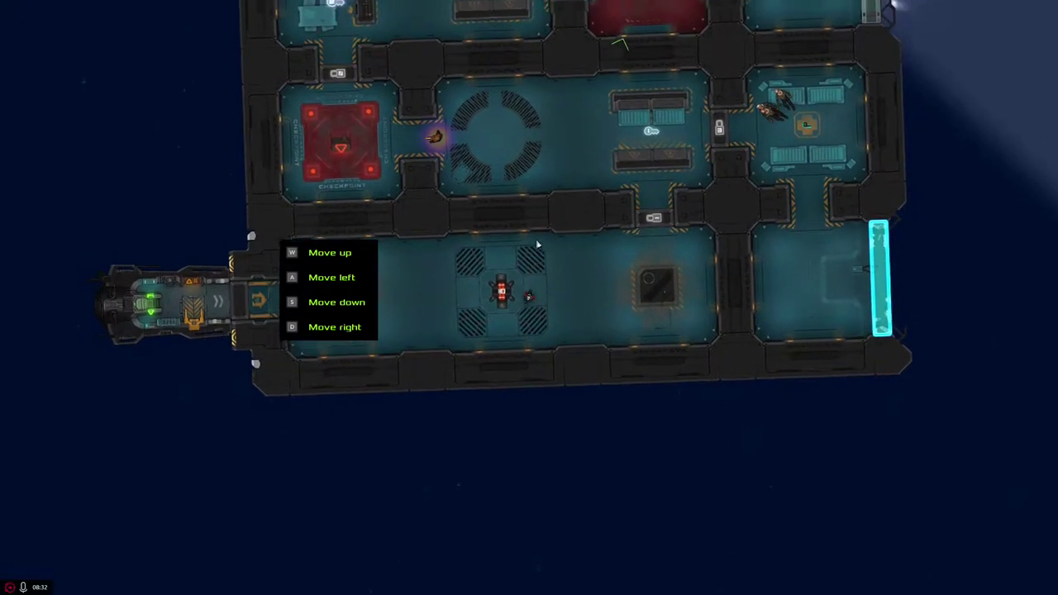
{"action": "key", "text": "w"}
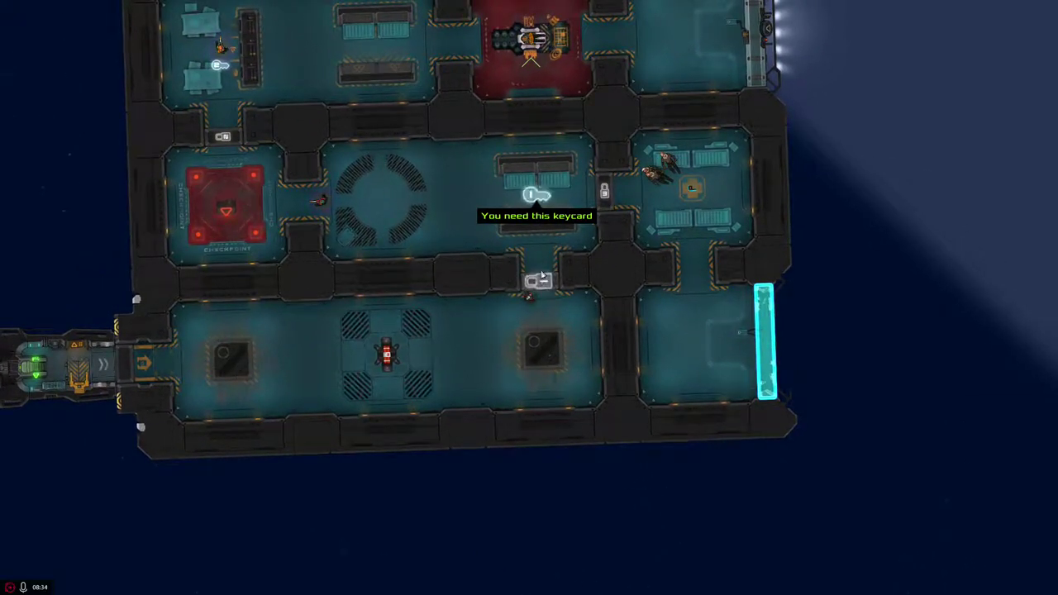
{"action": "key", "text": "space"}
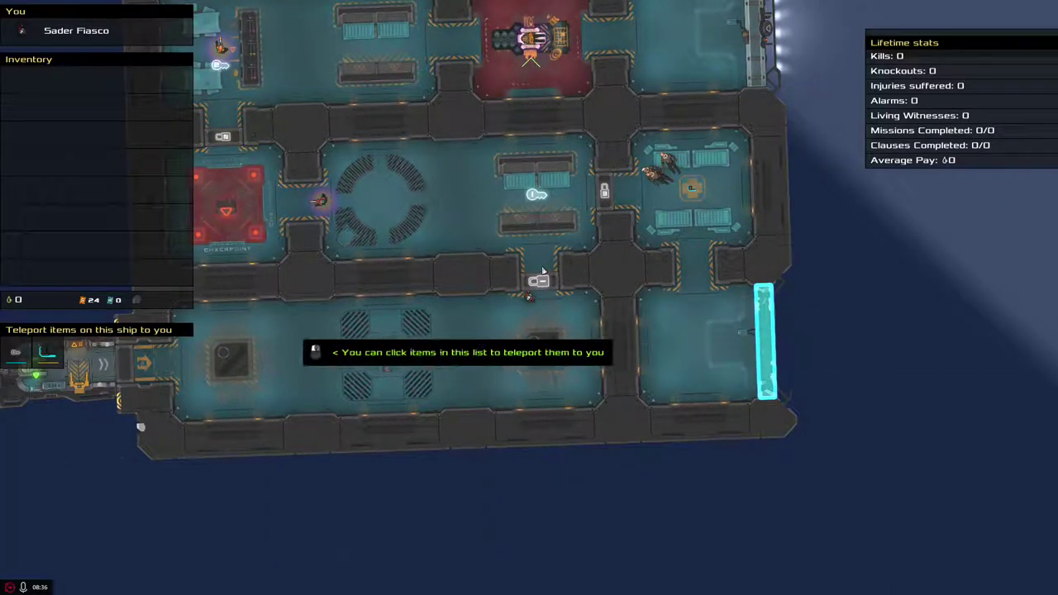